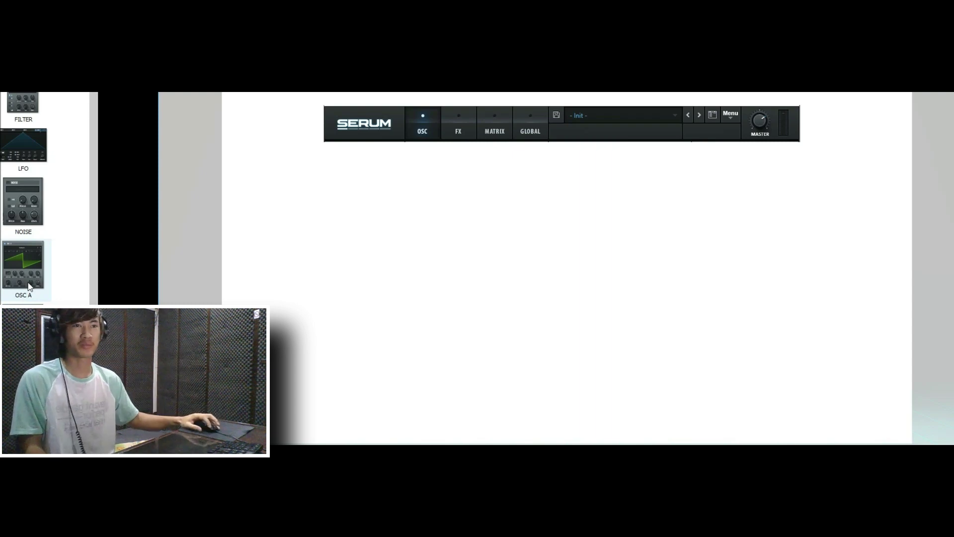
# Place the OSC A module image on the blank canvas below the Serum header.
pyautogui.moveTo(18, 277); pyautogui.dragTo(496, 249)
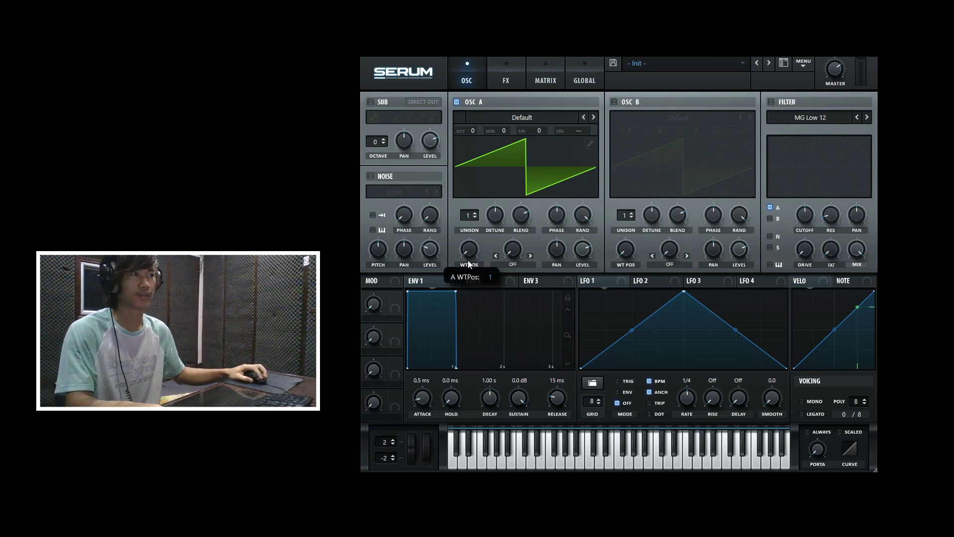
pyautogui.click(521, 161)
pyautogui.click(530, 117)
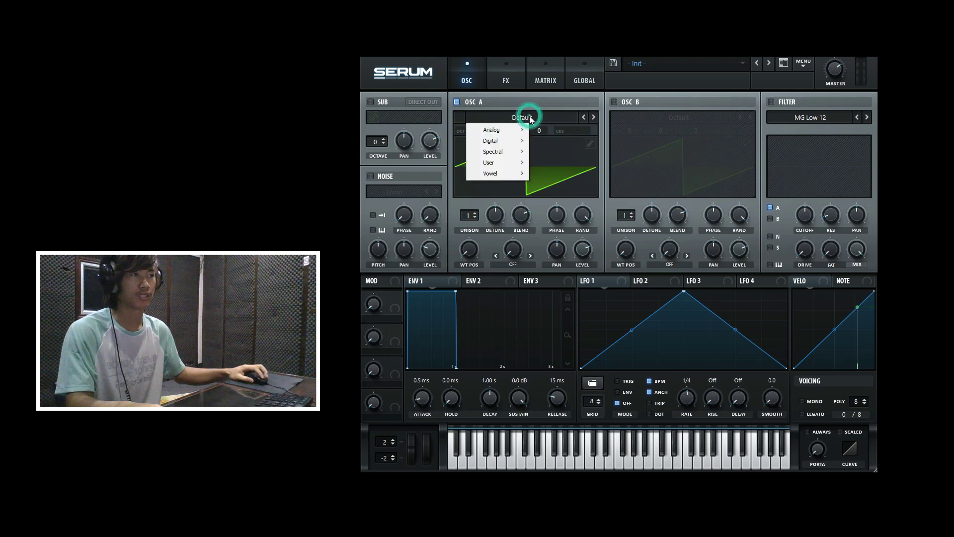
pyautogui.click(557, 168)
pyautogui.click(550, 169)
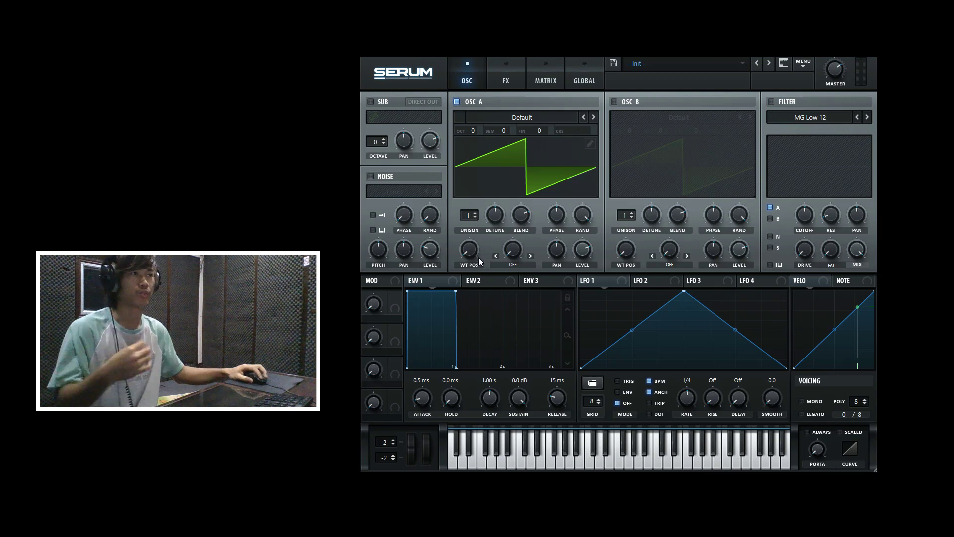
# Load the Spectral wavetable Monster 2 [SL] into oscillator A.
pyautogui.click(511, 117)
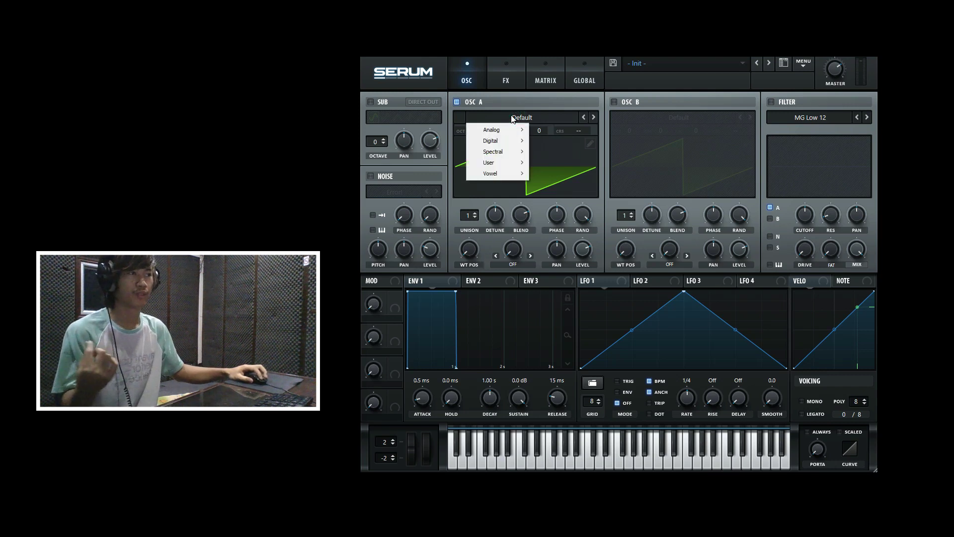
pyautogui.moveTo(512, 154)
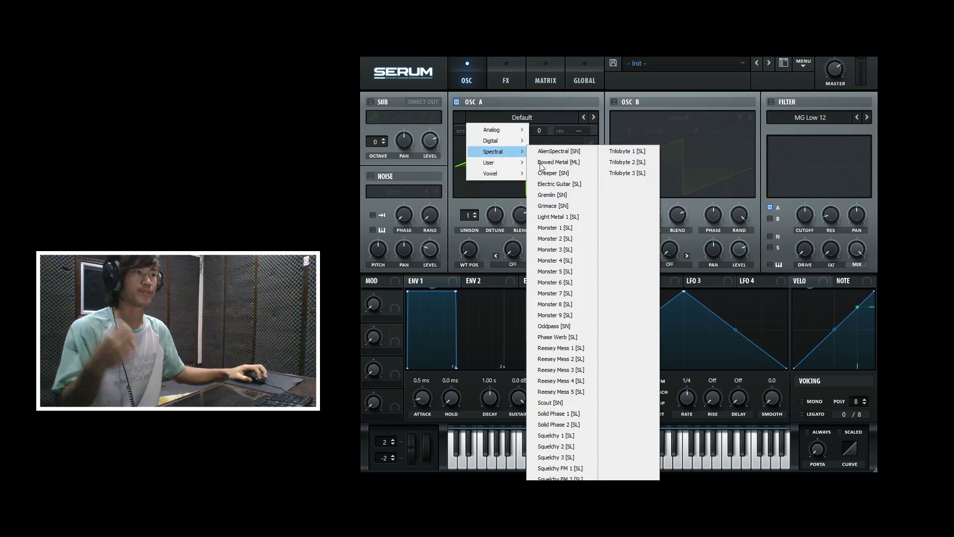
pyautogui.click(566, 239)
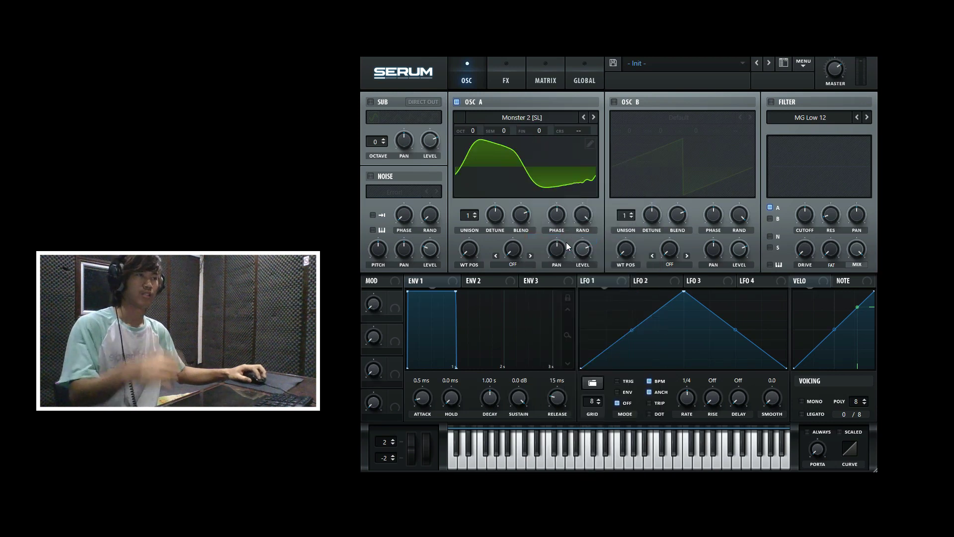
# Sweep oscillator A's wavetable position up to 192 and down to 108, viewing the wavetable in 3D.
pyautogui.moveTo(469, 249); pyautogui.dragTo(476, 166)
pyautogui.moveTo(468, 250); pyautogui.dragTo(524, 207)
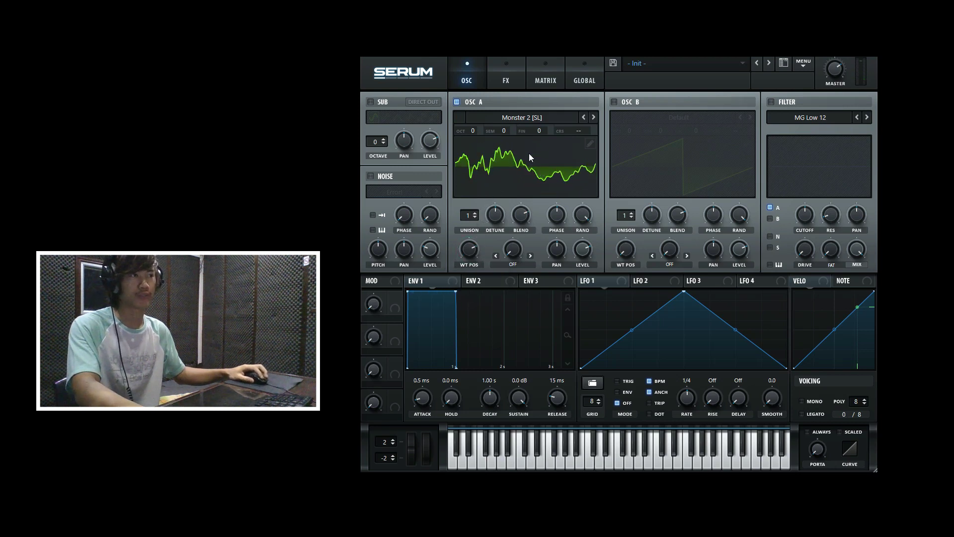
pyautogui.click(547, 170)
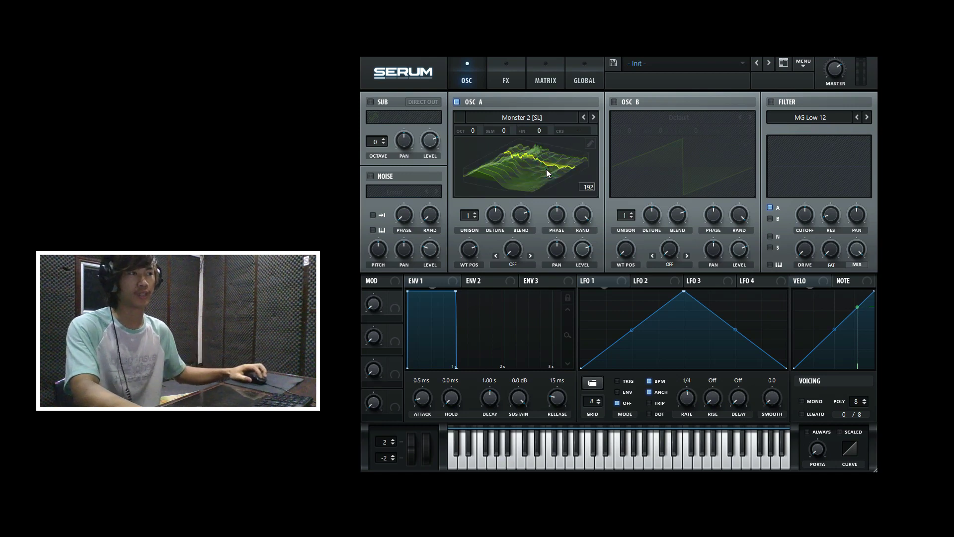
pyautogui.moveTo(467, 253)
pyautogui.mouseDown()
pyautogui.moveTo(461, 305)
pyautogui.moveTo(482, 228)
pyautogui.moveTo(459, 282)
pyautogui.moveTo(462, 238)
pyautogui.mouseUp()
# Open File Explorer beside the synth and load the apple picture from Downloads as oscillator A's wavetable.
pyautogui.press('super+e')
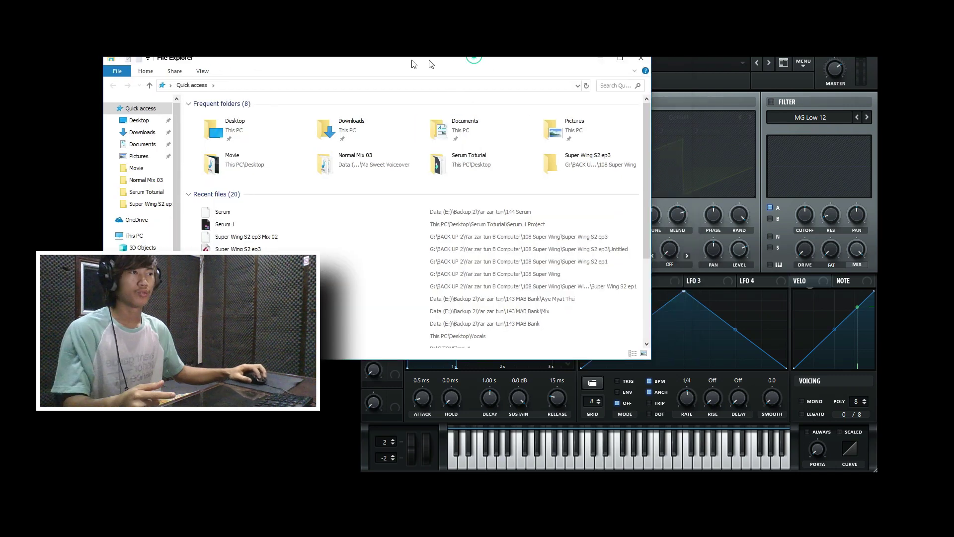
pyautogui.moveTo(430, 63); pyautogui.dragTo(340, 67)
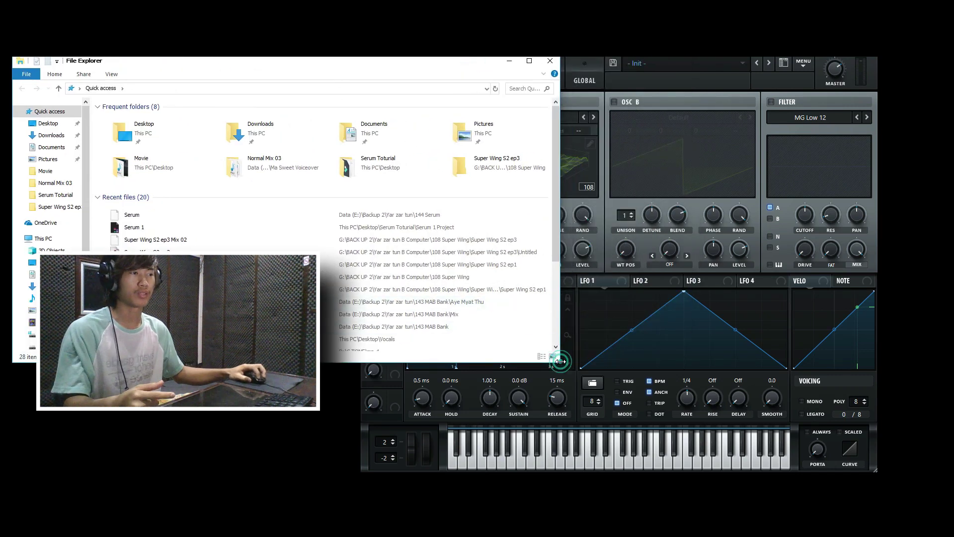
pyautogui.moveTo(560, 361); pyautogui.dragTo(280, 442)
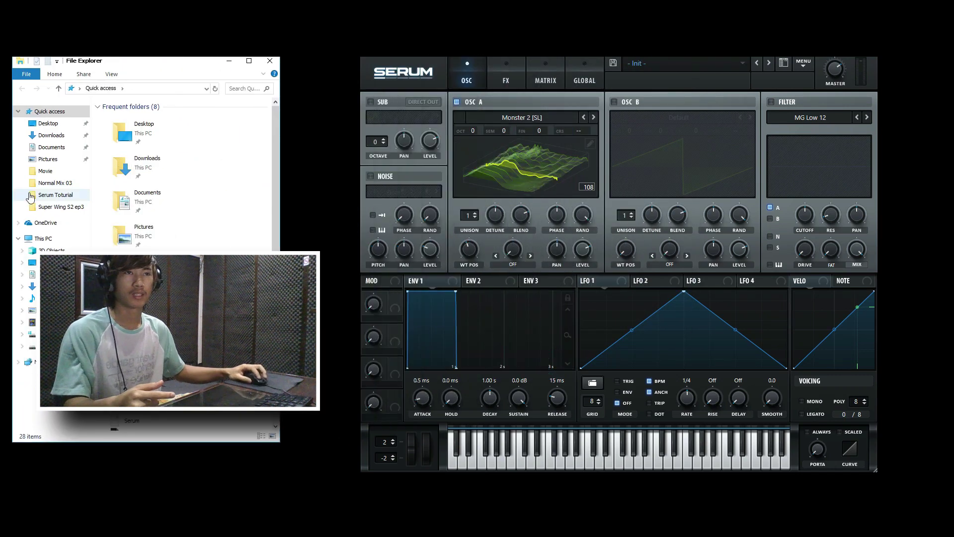
pyautogui.click(49, 135)
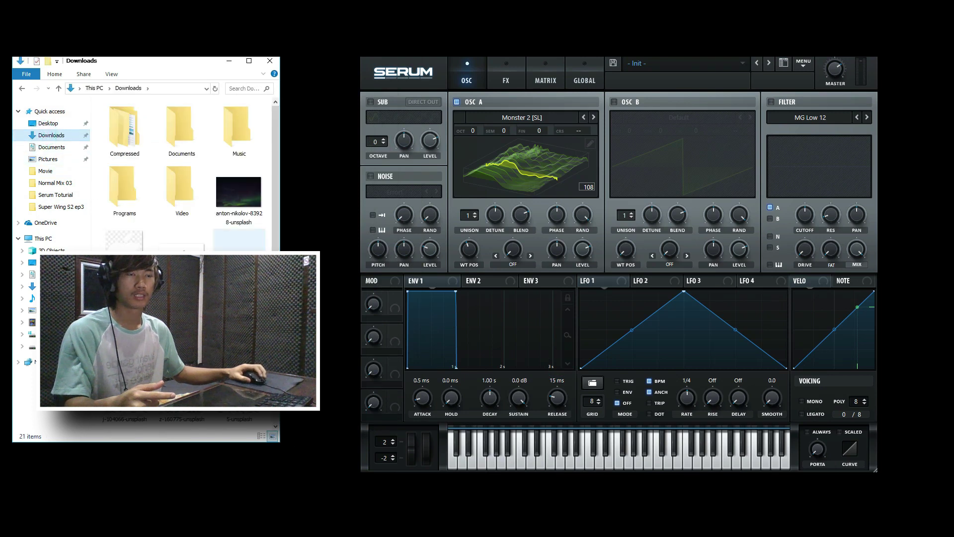
pyautogui.click(124, 241)
pyautogui.moveTo(124, 241); pyautogui.dragTo(527, 164)
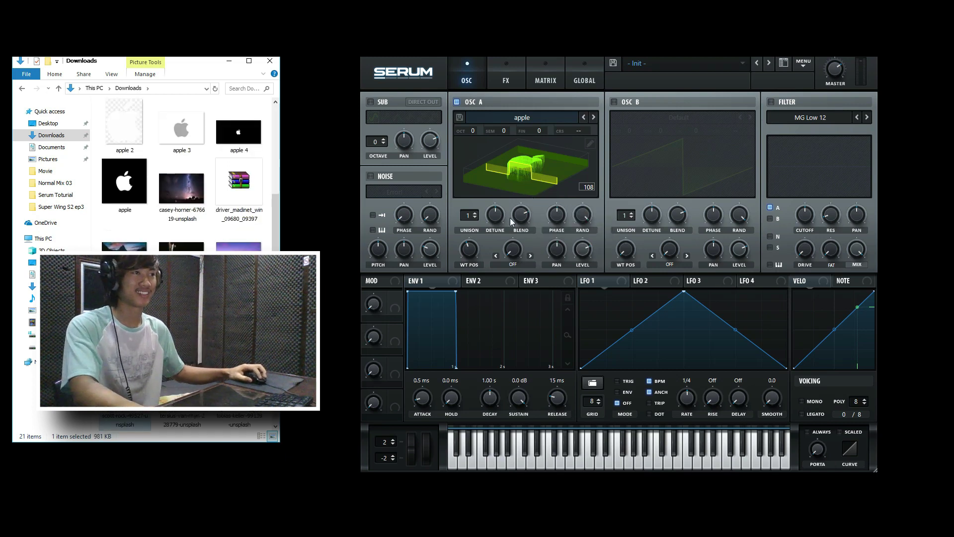
# Sweep the apple wavetable's position up to 256 in the 2D view and down to 4, returning to the 3D view.
pyautogui.moveTo(507, 158); pyautogui.dragTo(484, 205)
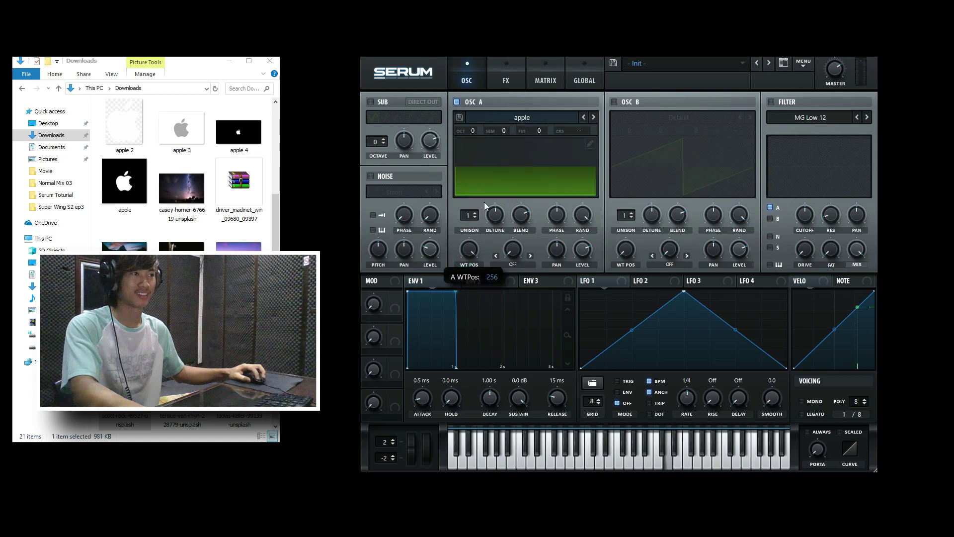
pyautogui.moveTo(475, 240); pyautogui.dragTo(463, 298)
pyautogui.click(506, 173)
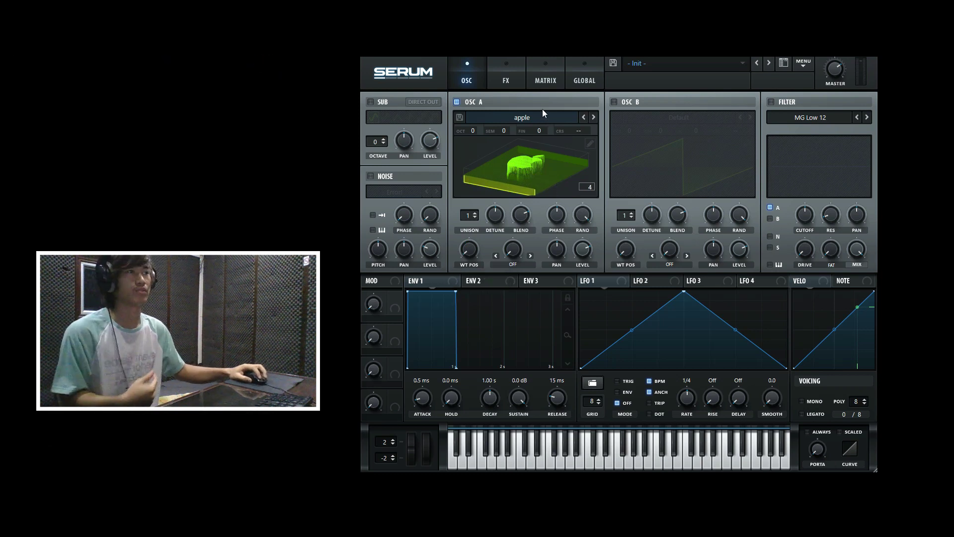
# Load the Analog wavetable Basic Shapes into oscillator A.
pyautogui.click(511, 117)
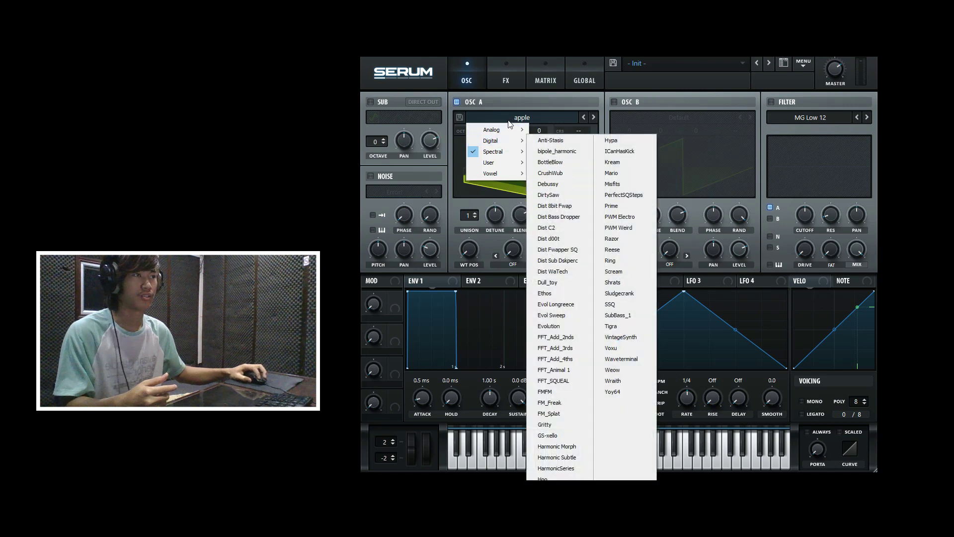
pyautogui.click(506, 129)
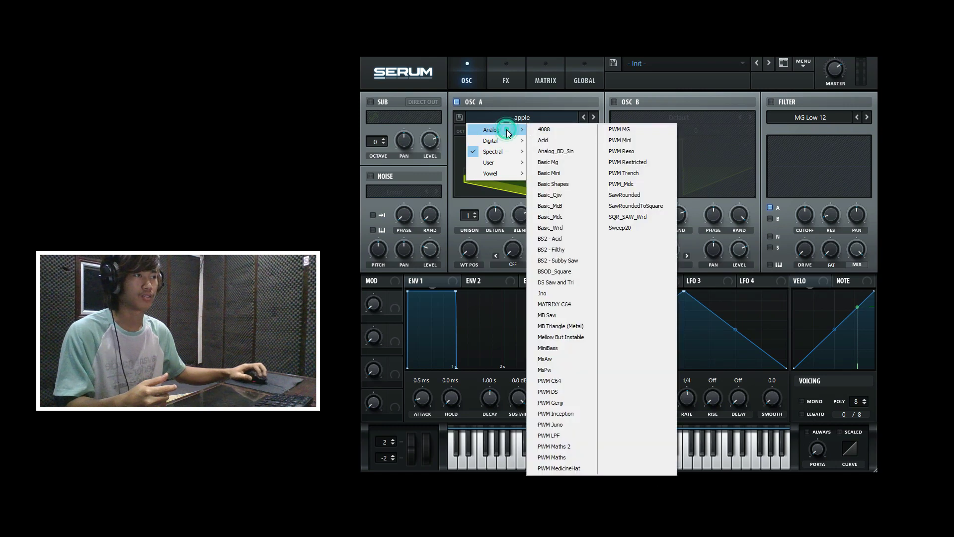
pyautogui.click(575, 192)
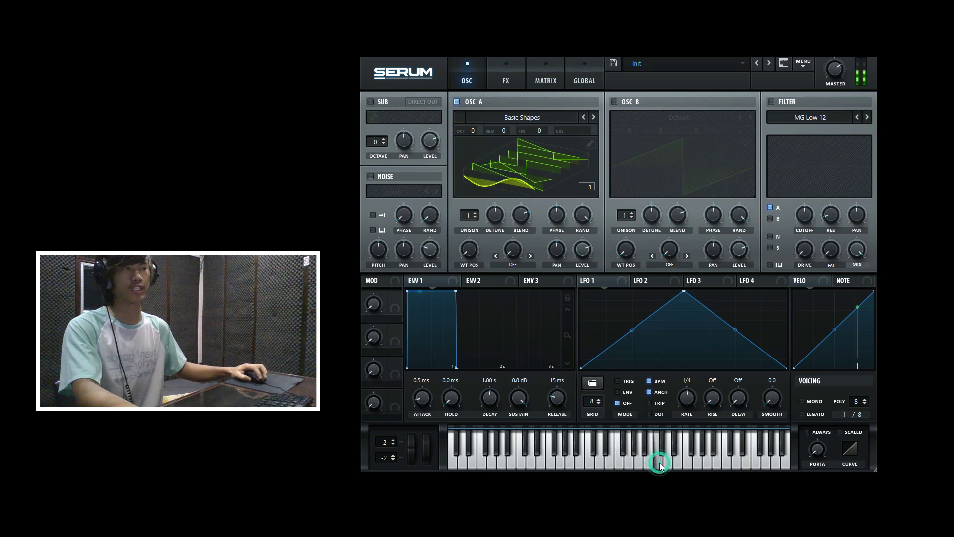
# Try oscillator A's pitch at -2 octaves and +3 semitones, returning both settings to 0.
pyautogui.click(473, 130)
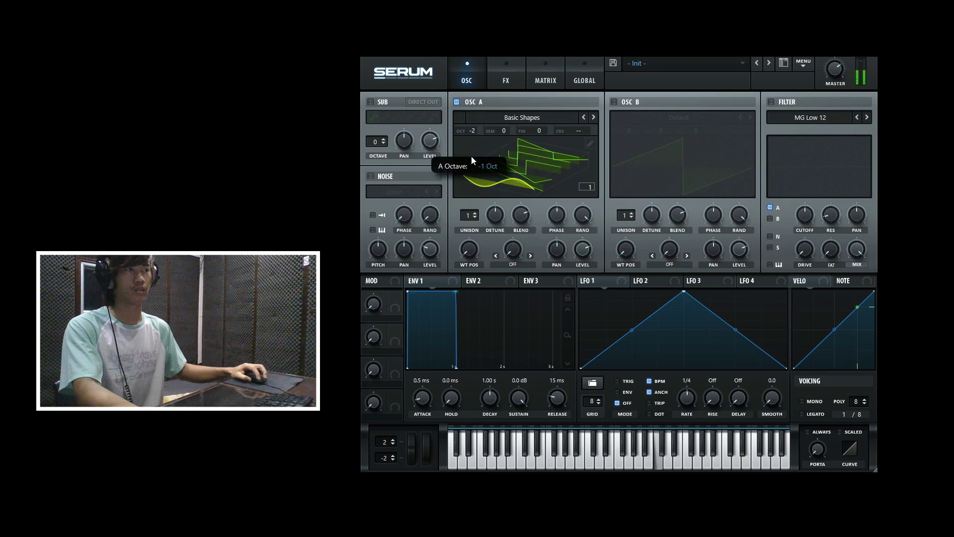
pyautogui.moveTo(473, 215); pyautogui.dragTo(507, 117)
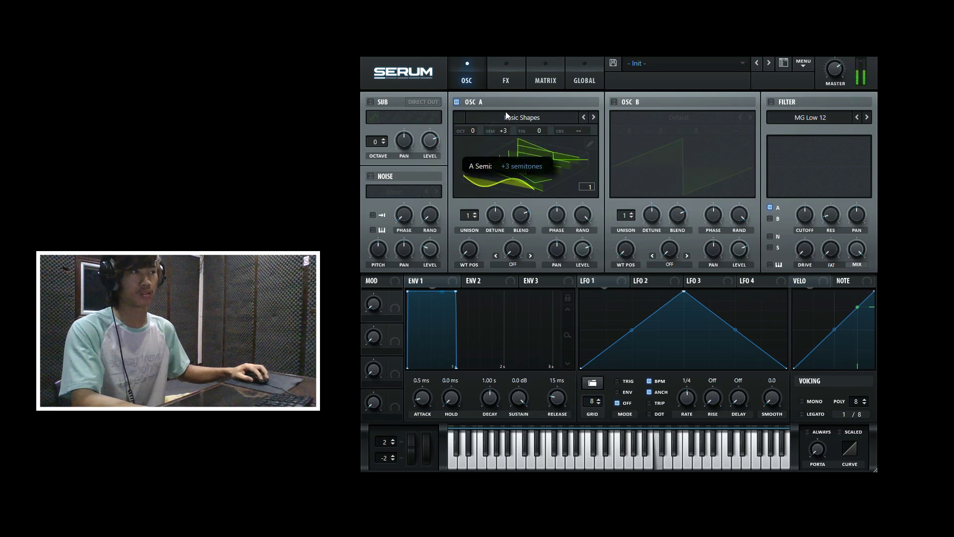
pyautogui.moveTo(508, 83); pyautogui.dragTo(507, 118)
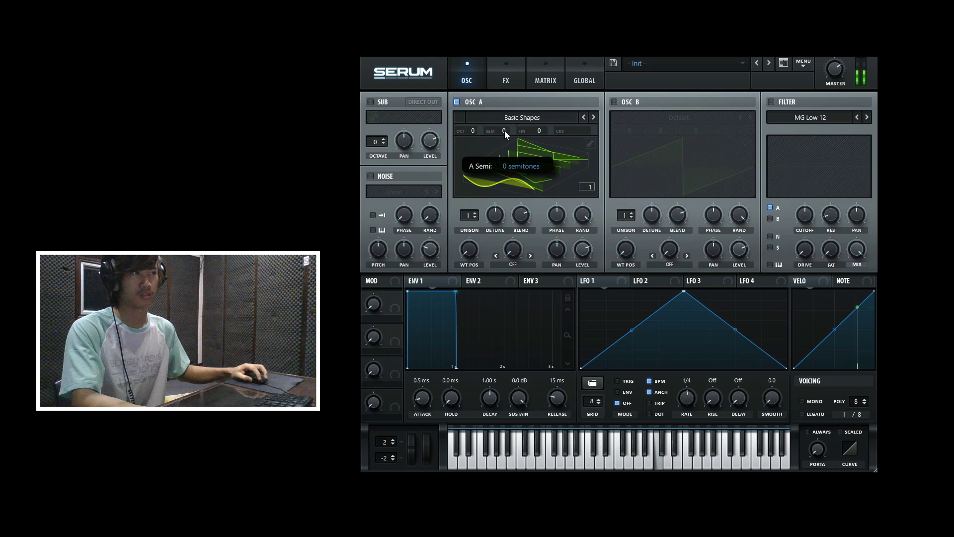
pyautogui.doubleClick(503, 132)
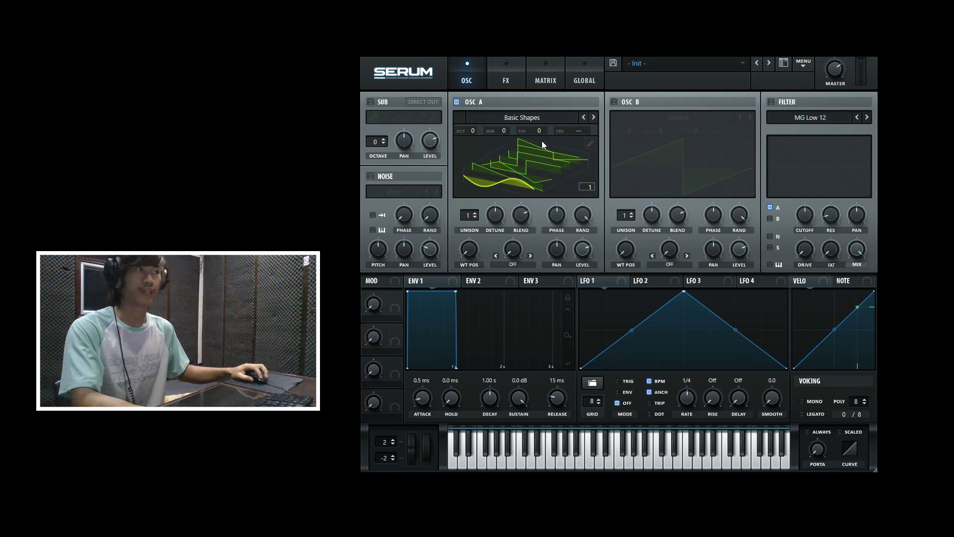
# Set oscillator A's fine tuning to 3 and its coarse pitch to 3.42.
pyautogui.moveTo(541, 130); pyautogui.dragTo(549, 83)
pyautogui.moveTo(538, 135); pyautogui.dragTo(542, 129)
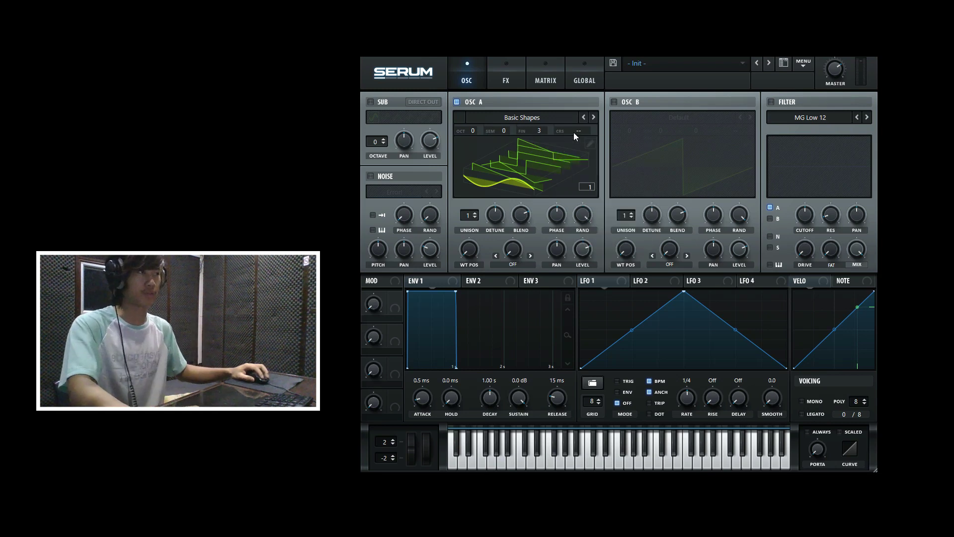
pyautogui.moveTo(574, 132); pyautogui.dragTo(579, 70)
pyautogui.moveTo(575, 103); pyautogui.dragTo(582, 131)
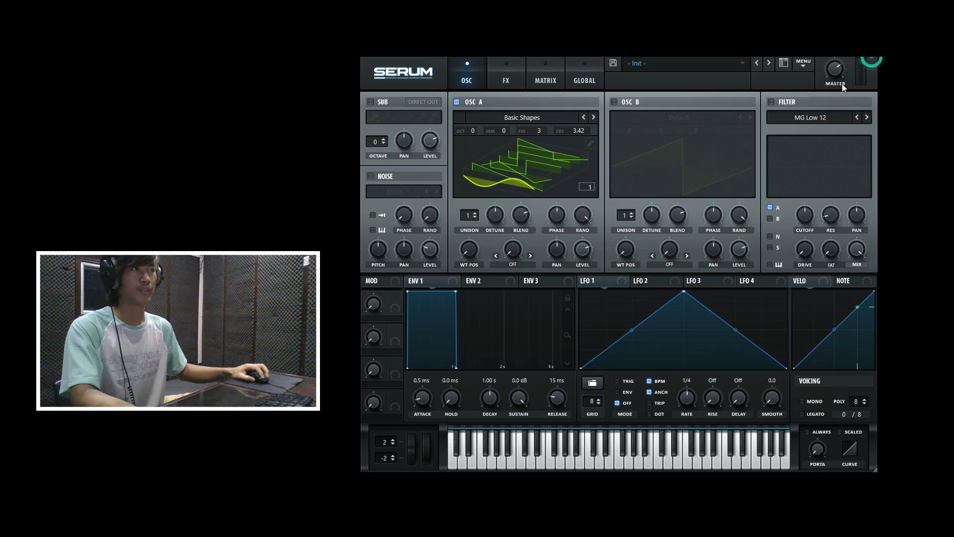
# Open oscillator A's wavetable editor, try drawing flat and curved segments into the first frame, and close the editor.
pyautogui.click(590, 144)
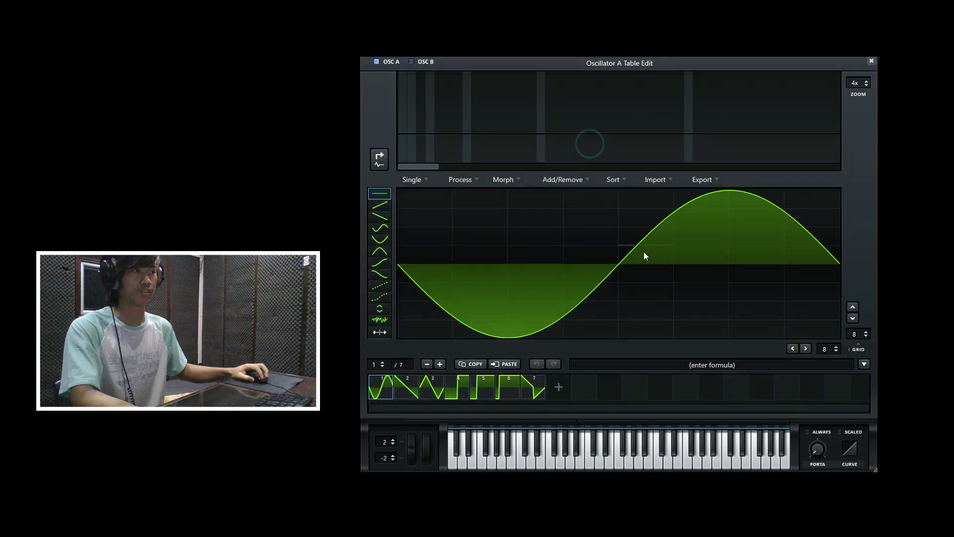
pyautogui.moveTo(556, 276); pyautogui.dragTo(579, 245)
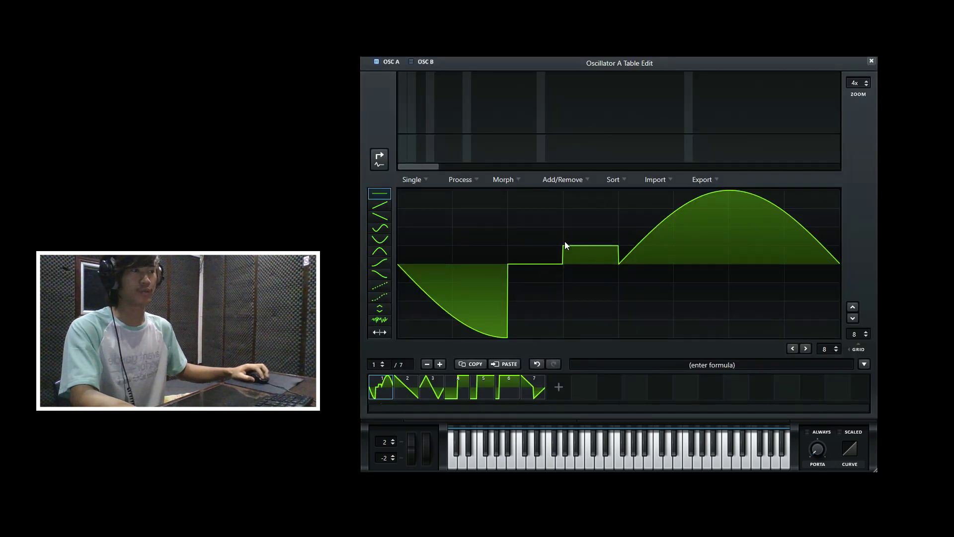
pyautogui.moveTo(611, 275)
pyautogui.mouseDown()
pyautogui.moveTo(621, 300)
pyautogui.moveTo(654, 277)
pyautogui.moveTo(648, 225)
pyautogui.moveTo(678, 225)
pyautogui.moveTo(711, 291)
pyautogui.moveTo(762, 307)
pyautogui.moveTo(753, 249)
pyautogui.mouseUp()
pyautogui.click(380, 228)
pyautogui.moveTo(460, 226)
pyautogui.mouseDown()
pyautogui.moveTo(532, 225)
pyautogui.moveTo(568, 281)
pyautogui.moveTo(626, 292)
pyautogui.moveTo(690, 243)
pyautogui.moveTo(783, 251)
pyautogui.mouseUp()
pyautogui.click(871, 62)
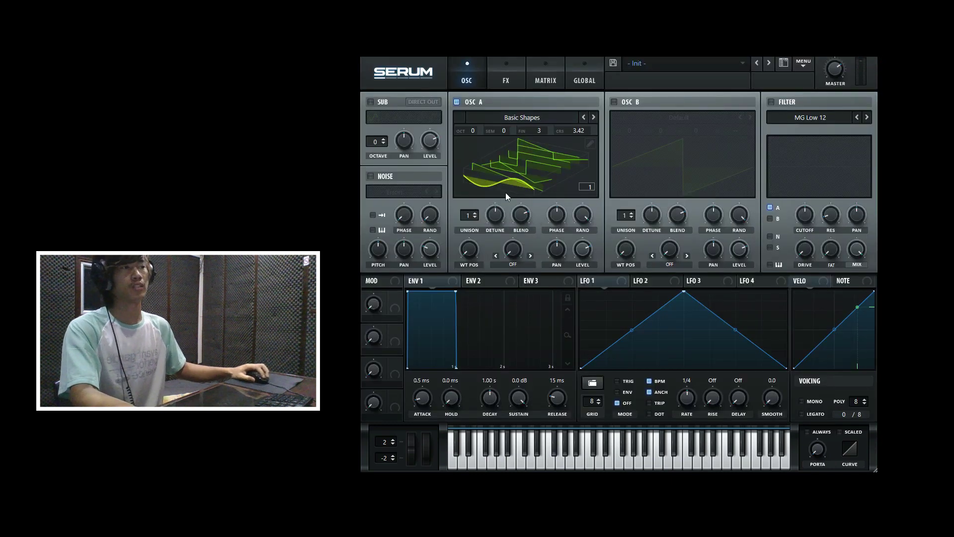
# Show oscillator A's waveform in 2D and set its unison to 10 voices.
pyautogui.click(520, 154)
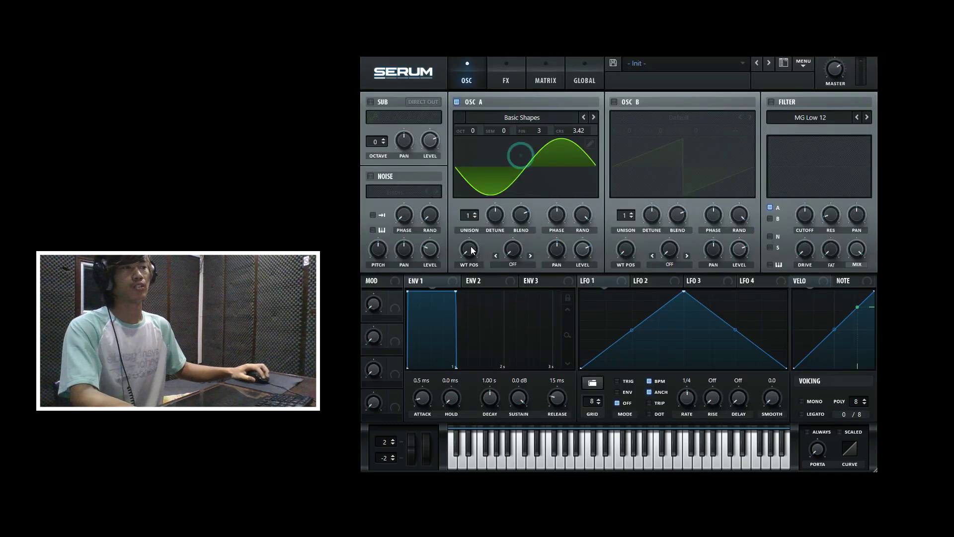
pyautogui.click(473, 213)
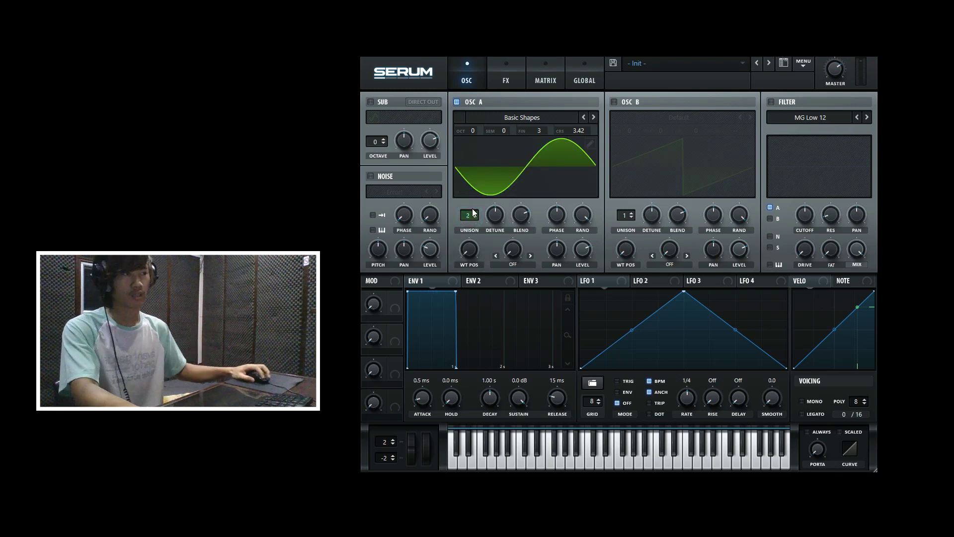
pyautogui.moveTo(473, 214); pyautogui.dragTo(487, 150)
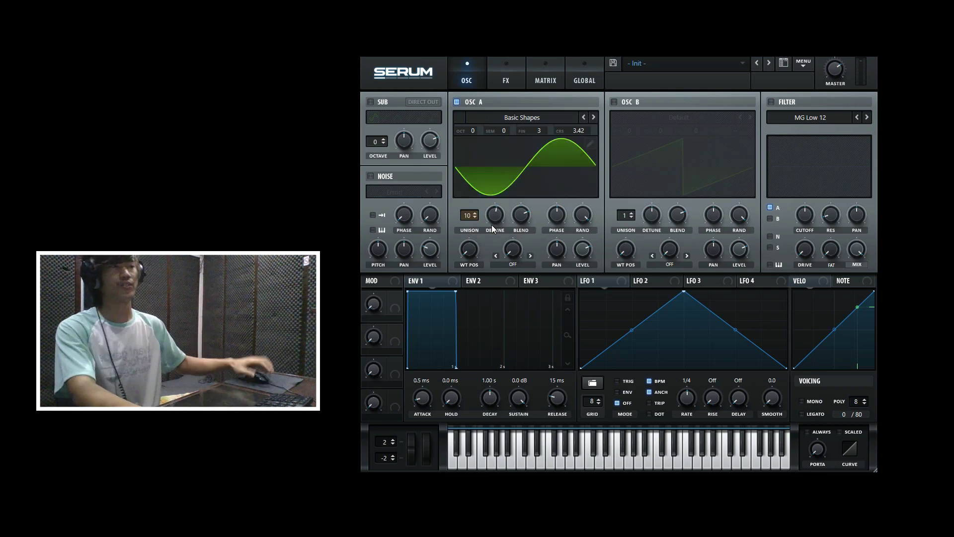
# Raise oscillator A's unison detune and try its blend at 100 before lowering it, returning the waveform display to 3D.
pyautogui.moveTo(494, 216)
pyautogui.mouseDown()
pyautogui.moveTo(506, 171)
pyautogui.moveTo(494, 250)
pyautogui.moveTo(508, 207)
pyautogui.mouseUp()
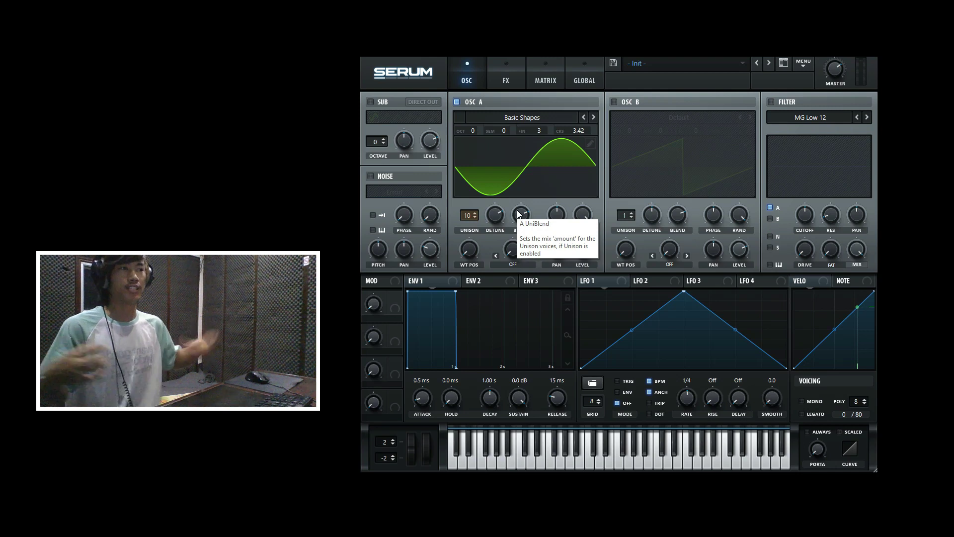
pyautogui.moveTo(497, 216); pyautogui.dragTo(527, 208)
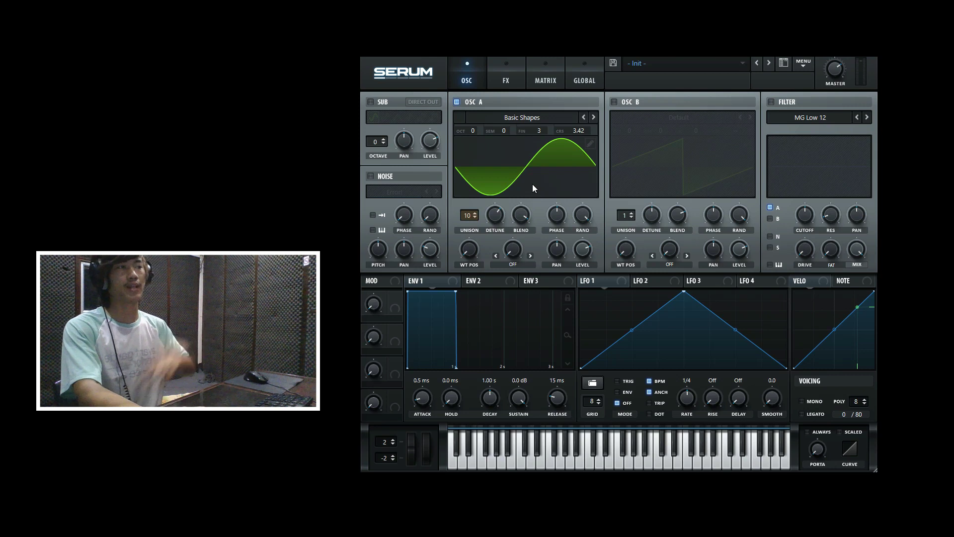
pyautogui.moveTo(525, 214); pyautogui.dragTo(535, 154)
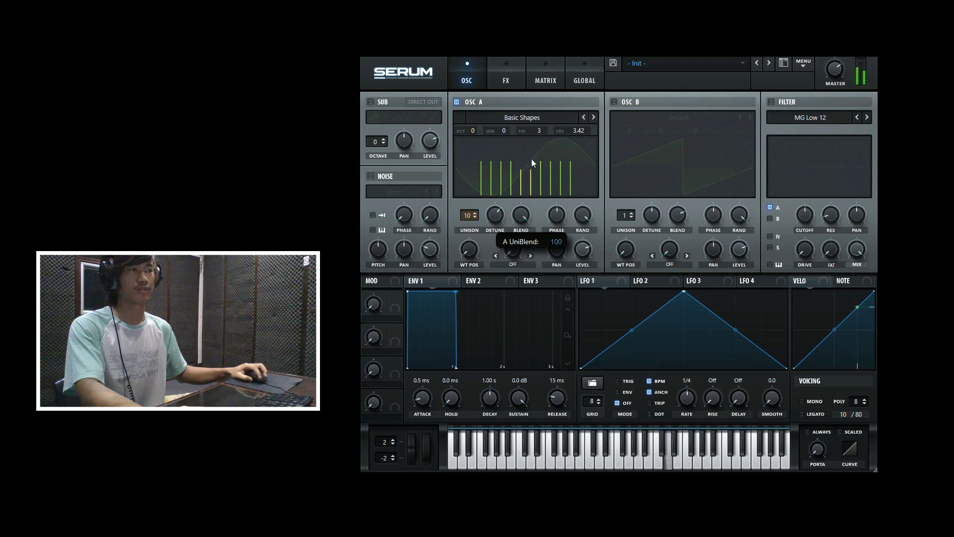
pyautogui.moveTo(520, 219); pyautogui.dragTo(530, 229)
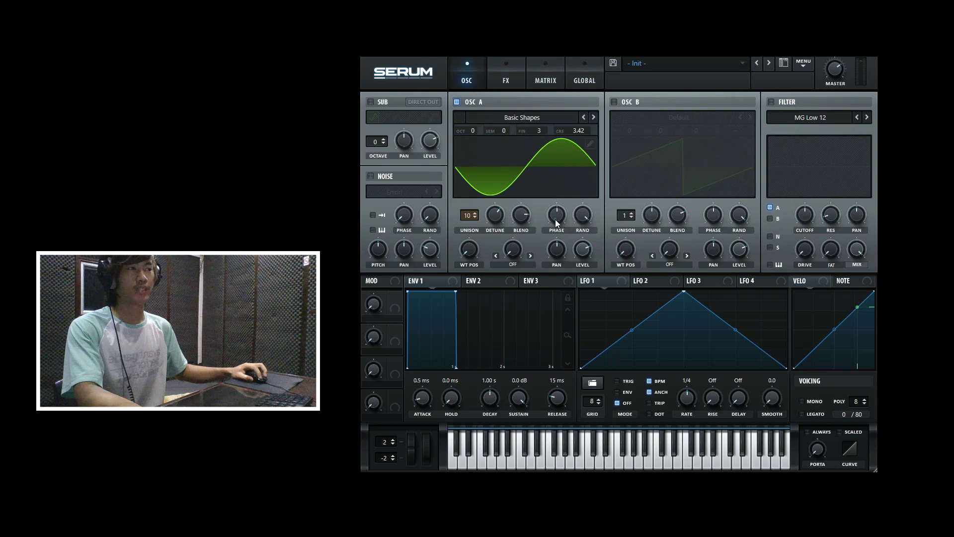
pyautogui.click(520, 179)
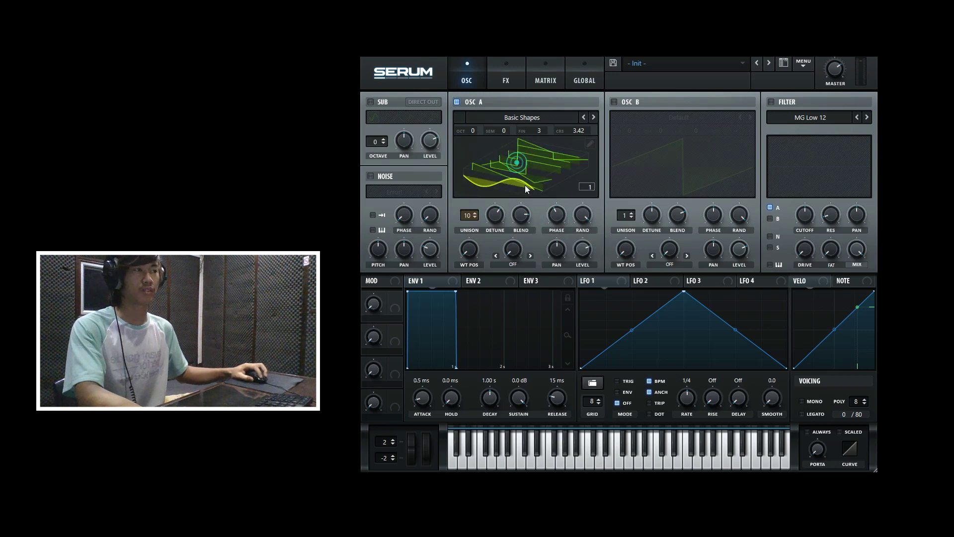
# Toggle oscillator A's waveform display between 2D and 3D, leaving it in 2D.
pyautogui.click(516, 157)
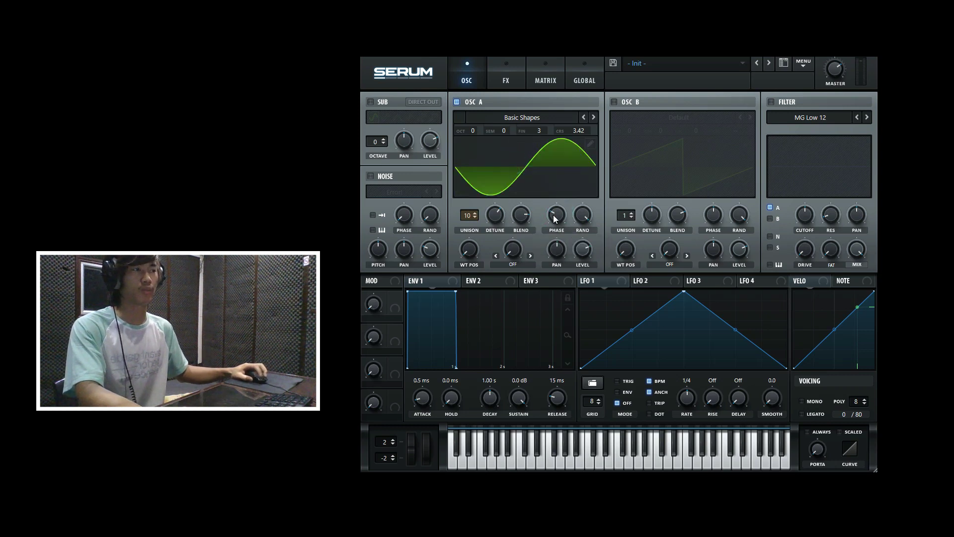
pyautogui.click(501, 169)
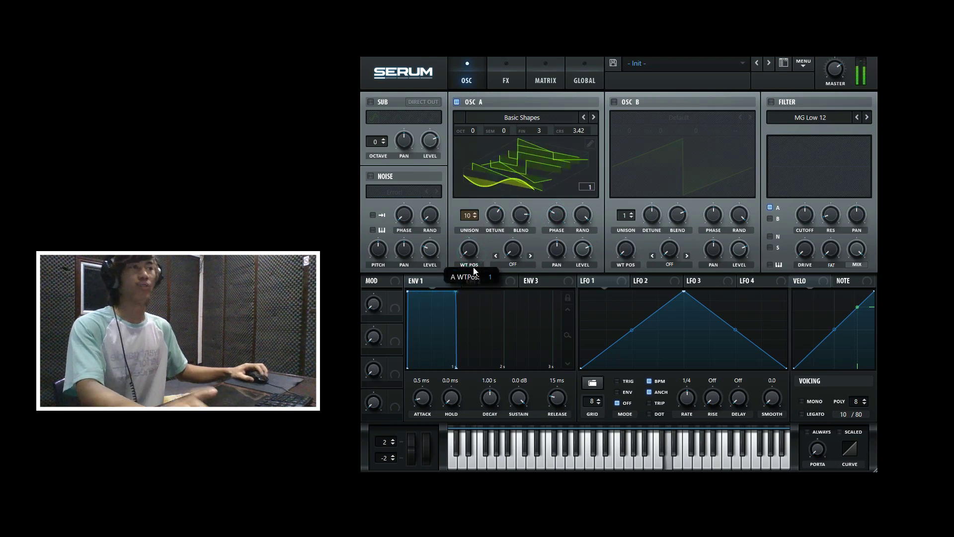
pyautogui.click(530, 166)
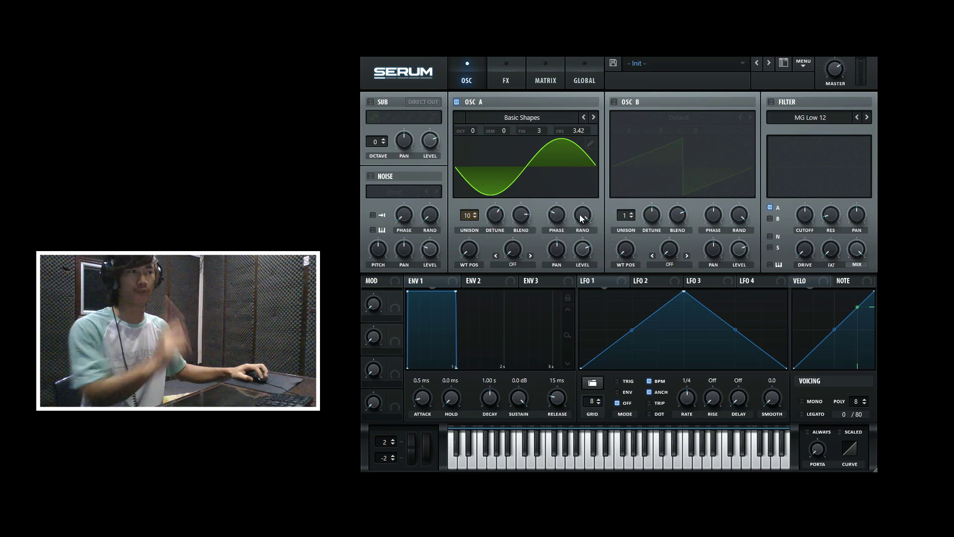
# Sweep oscillator A's phase up and down, leaving it slightly raised, and lower its random phase to about halfway.
pyautogui.moveTo(555, 217); pyautogui.dragTo(572, 156)
pyautogui.moveTo(561, 195)
pyautogui.mouseDown()
pyautogui.moveTo(544, 236)
pyautogui.moveTo(568, 129)
pyautogui.moveTo(535, 238)
pyautogui.moveTo(557, 198)
pyautogui.moveTo(554, 231)
pyautogui.moveTo(582, 219)
pyautogui.moveTo(581, 300)
pyautogui.moveTo(587, 278)
pyautogui.mouseUp()
pyautogui.moveTo(557, 215)
pyautogui.mouseDown()
pyautogui.moveTo(559, 204)
pyautogui.moveTo(567, 214)
pyautogui.moveTo(555, 201)
pyautogui.moveTo(571, 216)
pyautogui.moveTo(583, 201)
pyautogui.moveTo(583, 192)
pyautogui.moveTo(557, 213)
pyautogui.moveTo(559, 227)
pyautogui.moveTo(571, 169)
pyautogui.moveTo(563, 214)
pyautogui.mouseUp()
pyautogui.moveTo(582, 215); pyautogui.dragTo(583, 216)
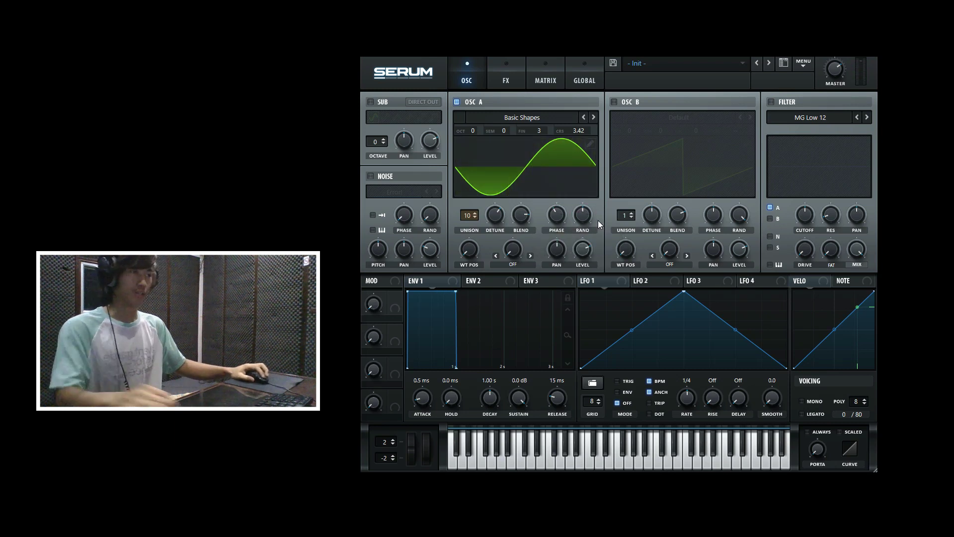
# Try different warp modes on oscillator A, including FM Sub Osc, and move the warp amount.
pyautogui.click(515, 264)
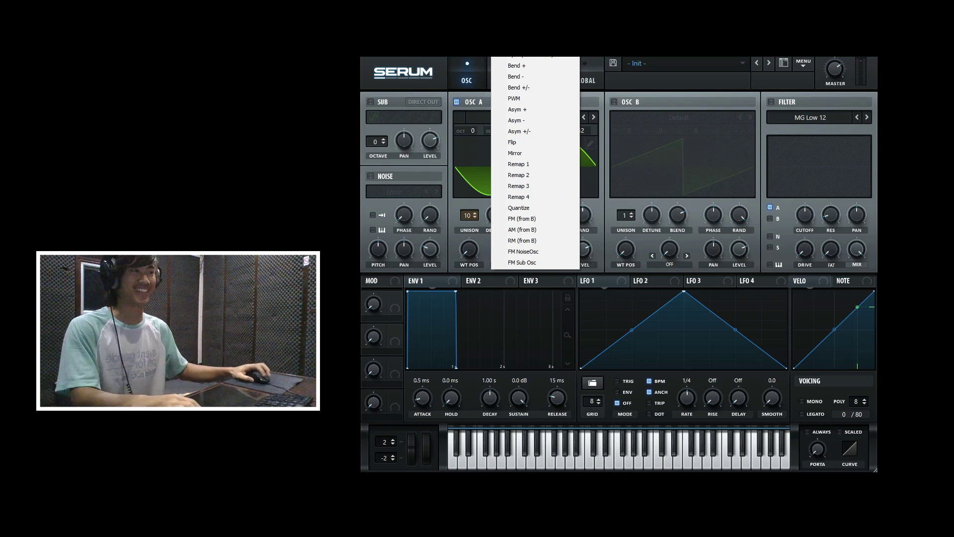
pyautogui.click(541, 91)
pyautogui.moveTo(511, 246)
pyautogui.mouseDown()
pyautogui.moveTo(526, 190)
pyautogui.moveTo(518, 239)
pyautogui.moveTo(535, 198)
pyautogui.moveTo(535, 212)
pyautogui.moveTo(520, 259)
pyautogui.mouseUp()
pyautogui.click(518, 264)
pyautogui.click(533, 62)
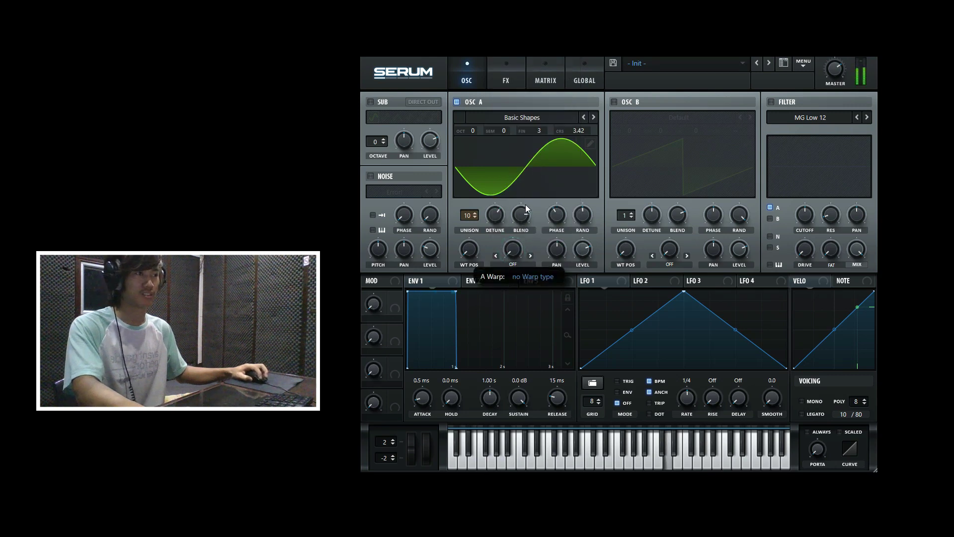
pyautogui.click(515, 263)
pyautogui.click(515, 262)
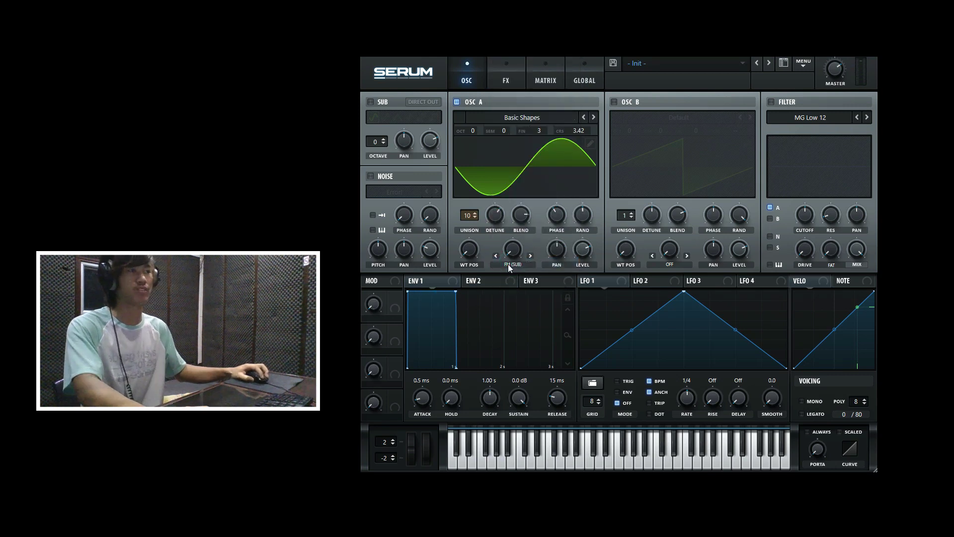
pyautogui.click(508, 270)
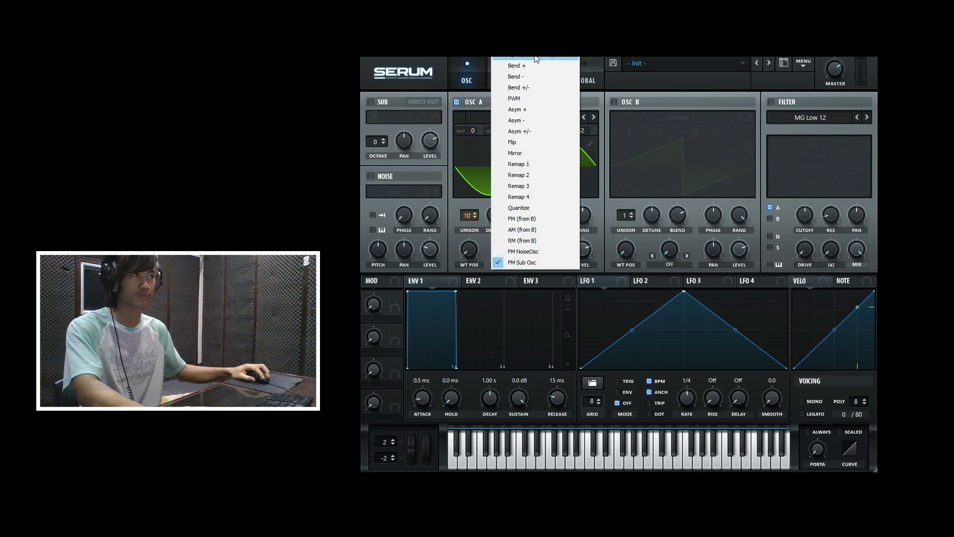
pyautogui.click(533, 88)
pyautogui.moveTo(515, 249)
pyautogui.mouseDown()
pyautogui.moveTo(520, 218)
pyautogui.moveTo(515, 248)
pyautogui.mouseUp()
pyautogui.click(514, 265)
pyautogui.click(530, 63)
# Set oscillator A's warp mode to Remap 1 and sweep the warp amount.
pyautogui.click(513, 264)
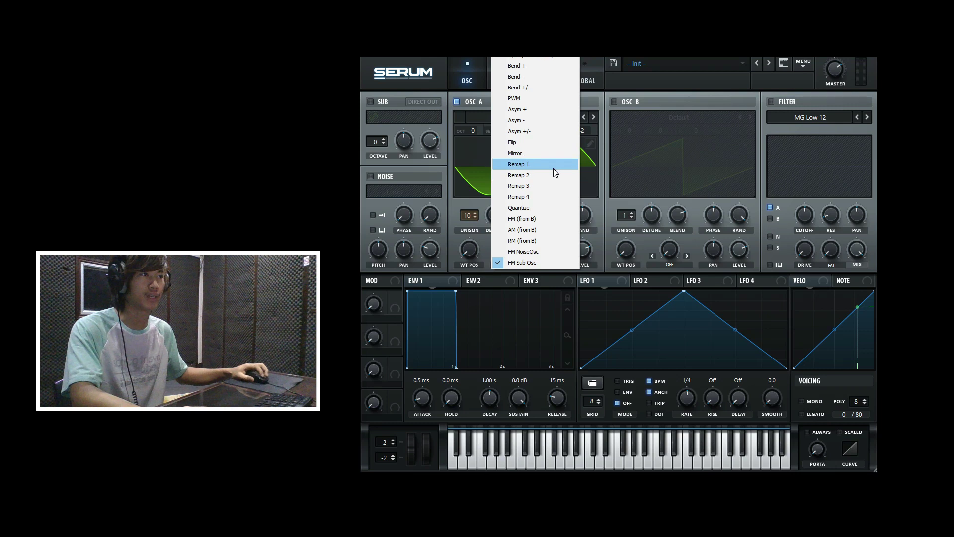
pyautogui.click(540, 164)
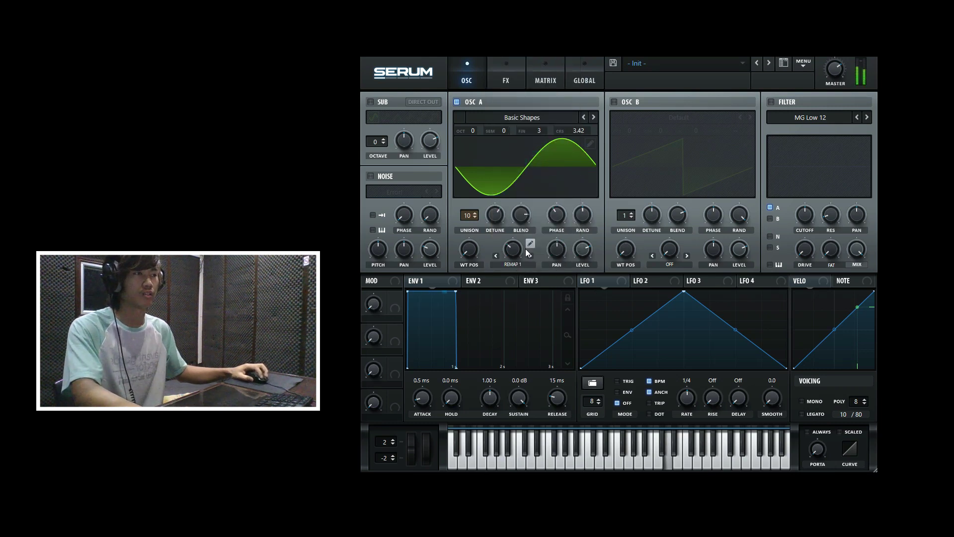
pyautogui.moveTo(517, 248); pyautogui.dragTo(523, 275)
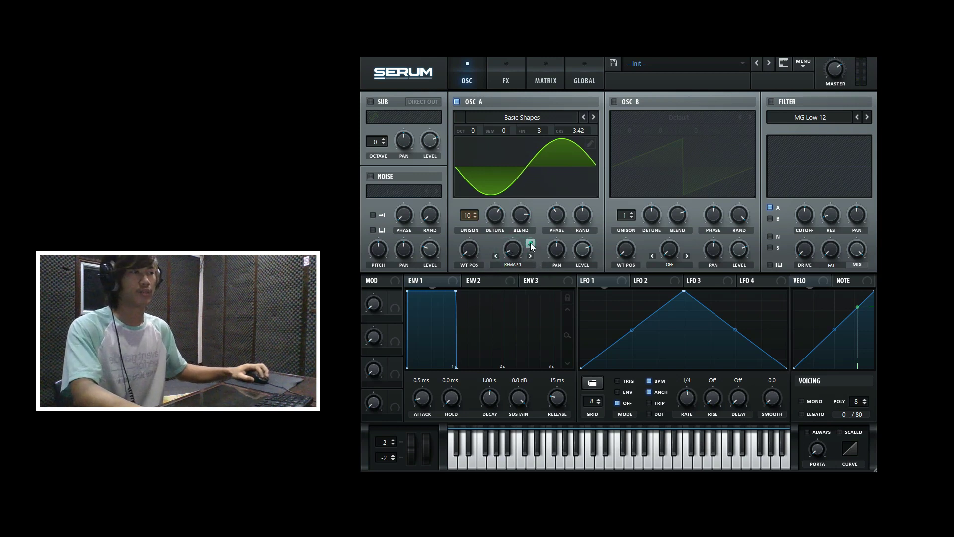
# Reshape oscillator A's Remap 1 curve into a jagged zigzag by adding and moving points, and close the remap editor.
pyautogui.click(531, 245)
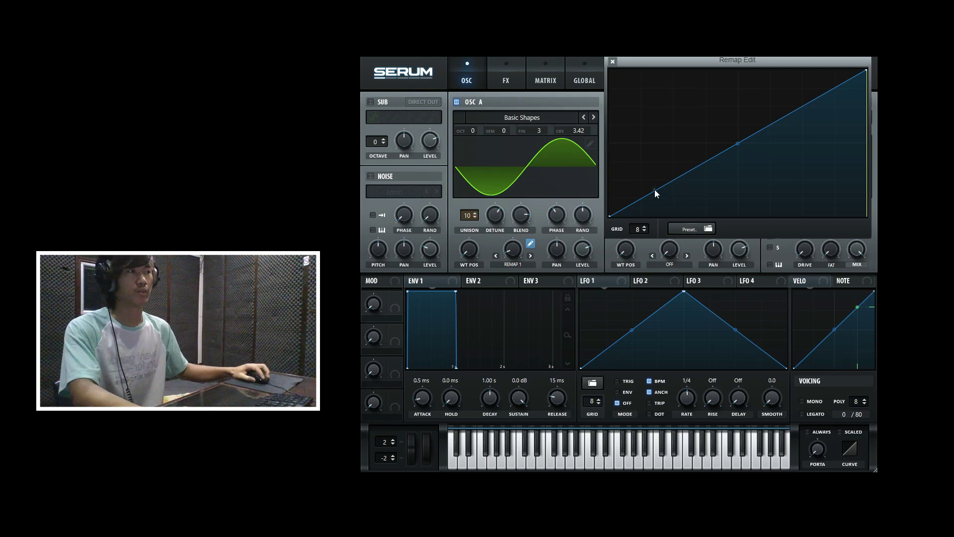
pyautogui.moveTo(656, 189); pyautogui.dragTo(660, 139)
pyautogui.moveTo(631, 72); pyautogui.dragTo(634, 114)
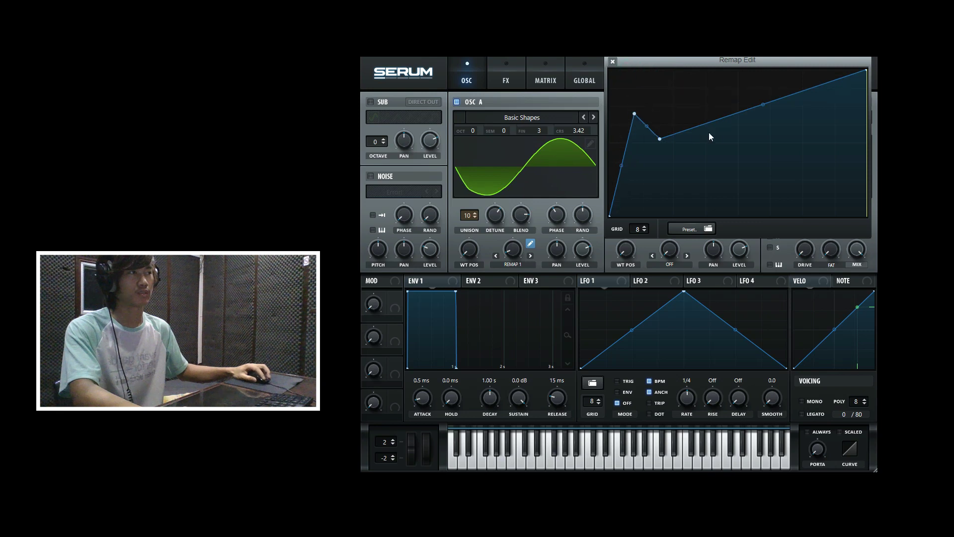
pyautogui.moveTo(701, 126); pyautogui.dragTo(729, 108)
pyautogui.moveTo(838, 78); pyautogui.dragTo(839, 175)
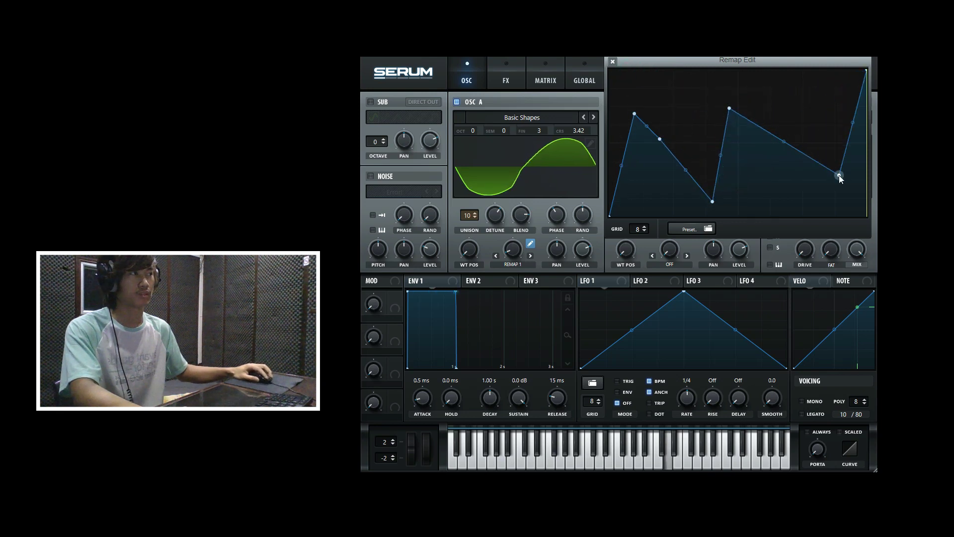
pyautogui.moveTo(856, 106); pyautogui.dragTo(839, 106)
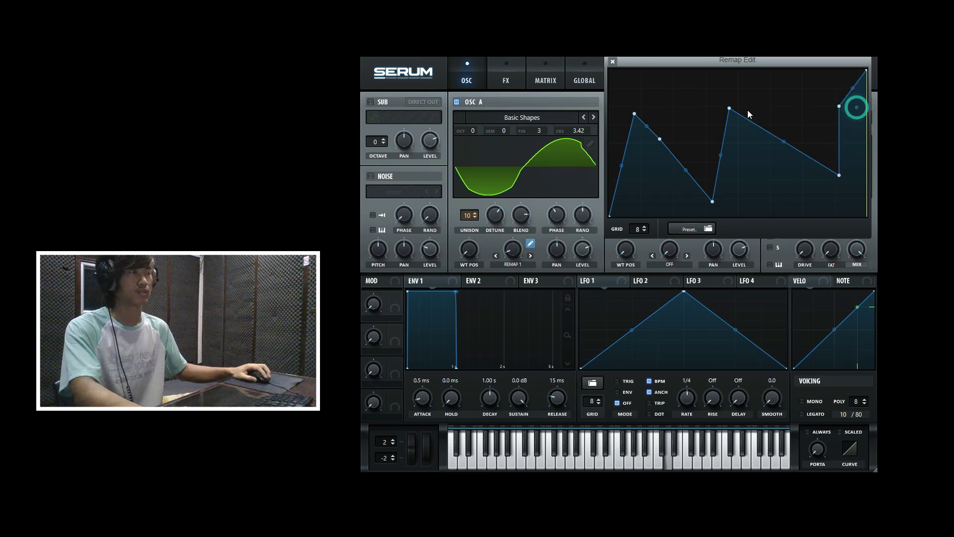
pyautogui.click(612, 63)
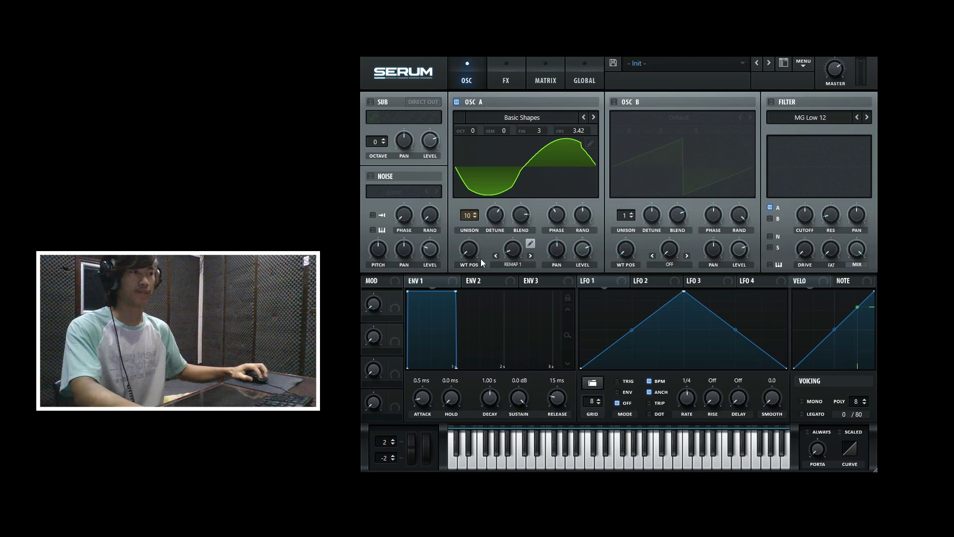
# Sweep oscillator A's pan left and back to centre, and lower its level to about the middle.
pyautogui.click(505, 266)
pyautogui.click(496, 265)
pyautogui.moveTo(557, 251); pyautogui.dragTo(549, 275)
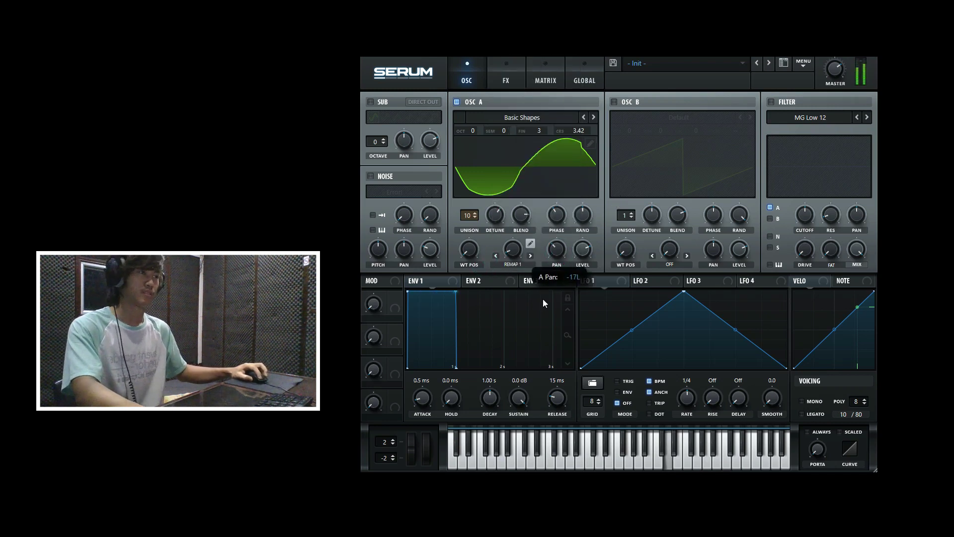
pyautogui.moveTo(583, 252)
pyautogui.mouseDown()
pyautogui.moveTo(577, 322)
pyautogui.moveTo(572, 287)
pyautogui.moveTo(582, 255)
pyautogui.mouseUp()
pyautogui.click(582, 255)
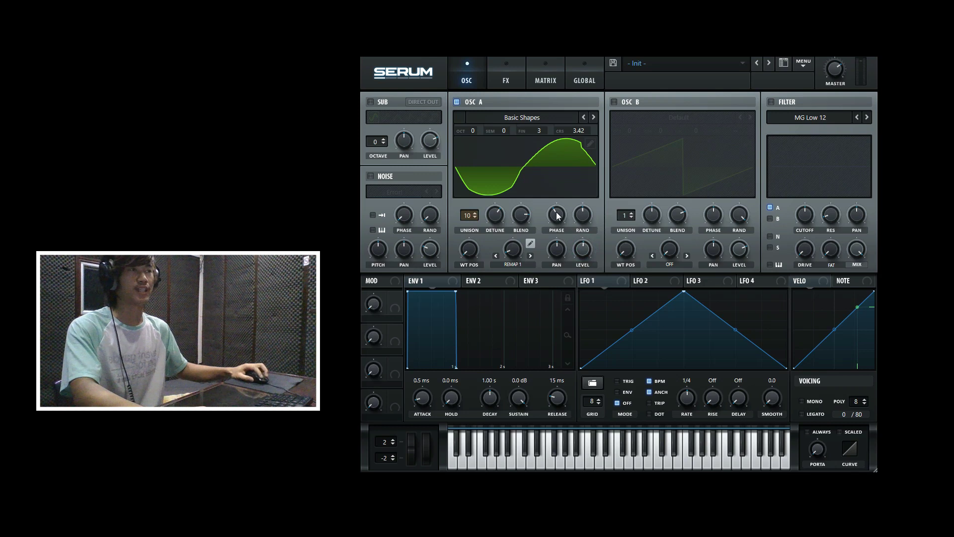
# Toggle oscillator A off and on, and sweep its level down and back to the middle.
pyautogui.click(458, 101)
pyautogui.click(458, 101)
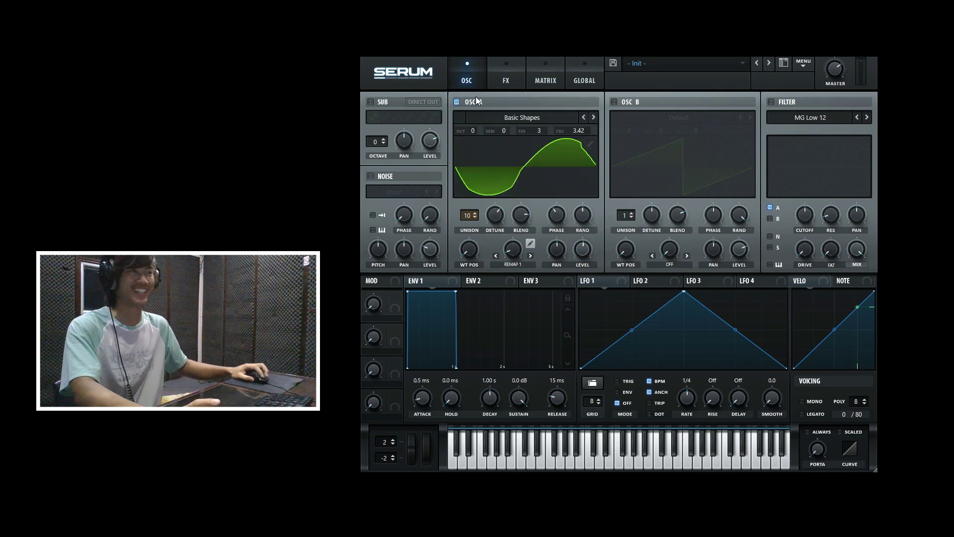
pyautogui.moveTo(584, 252)
pyautogui.mouseDown()
pyautogui.moveTo(578, 320)
pyautogui.moveTo(584, 254)
pyautogui.mouseUp()
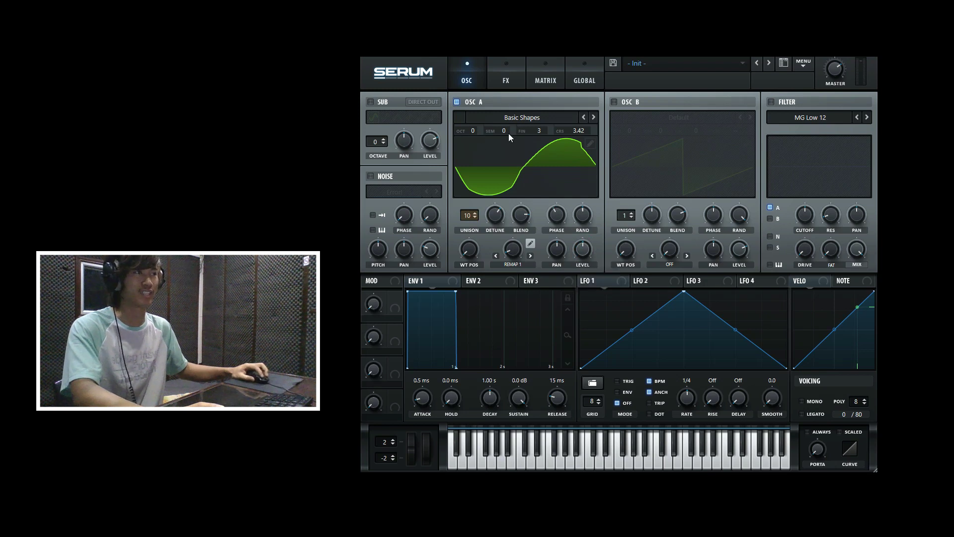
pyautogui.moveTo(577, 299); pyautogui.dragTo(584, 253)
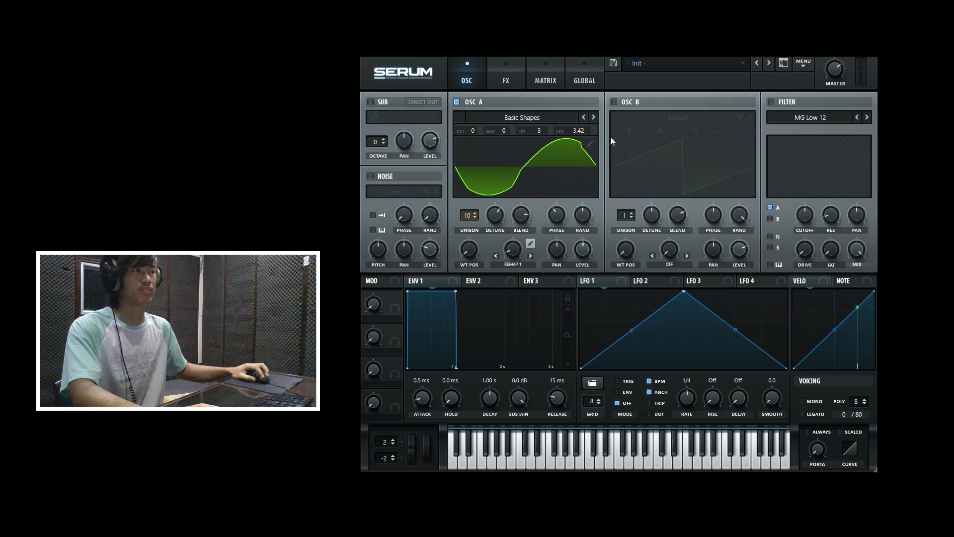
# Toggle oscillator B, leaving it enabled, and set oscillator A's warp mode to FM (from B).
pyautogui.click(615, 102)
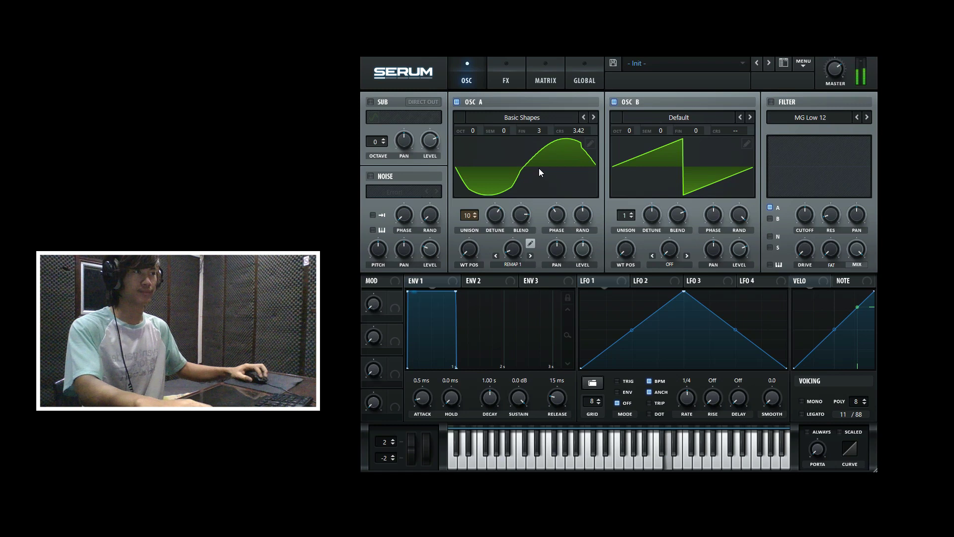
pyautogui.click(616, 101)
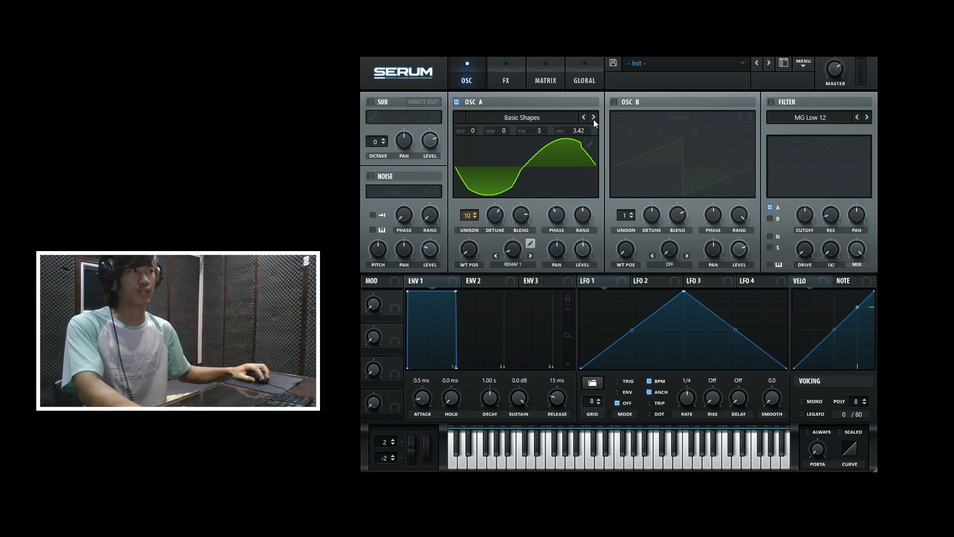
pyautogui.click(615, 102)
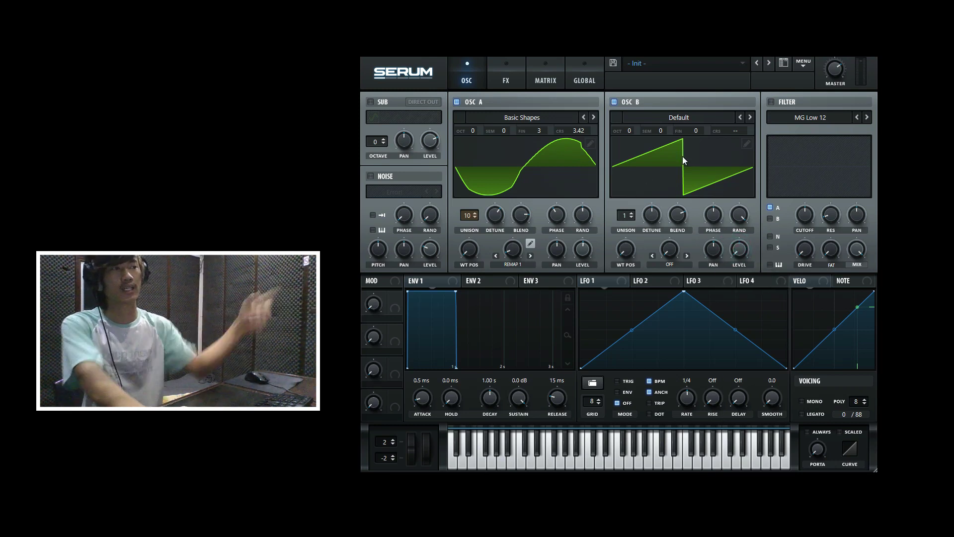
pyautogui.click(514, 265)
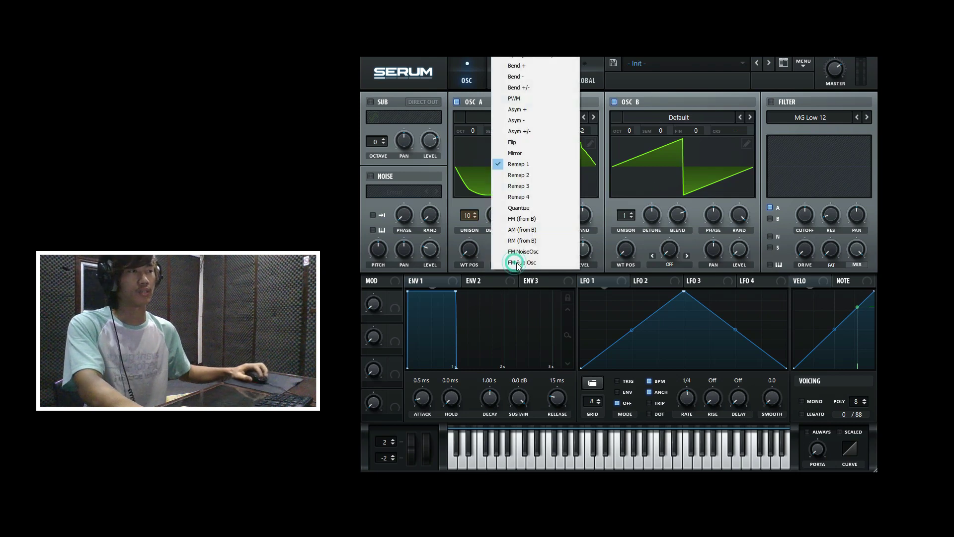
pyautogui.click(537, 219)
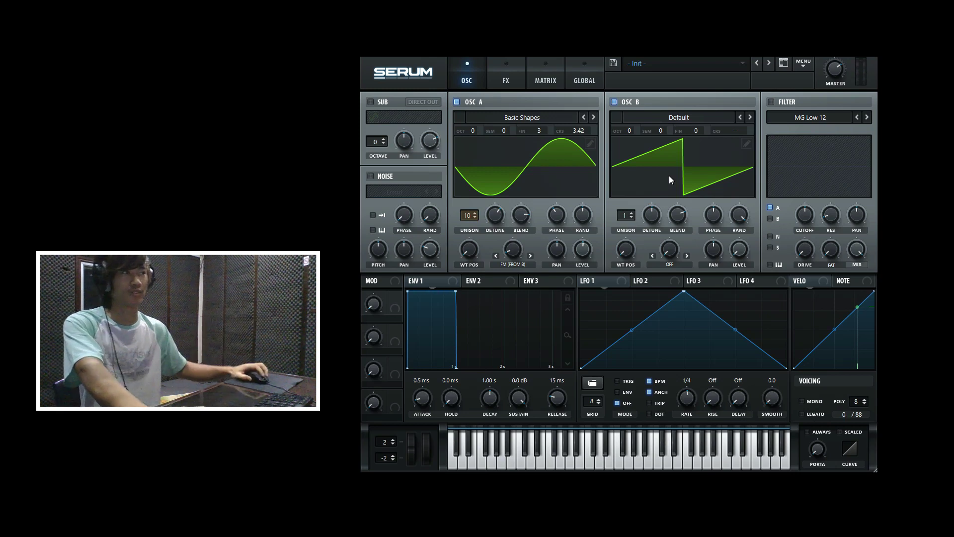
# Set oscillator A's FM warp to 79% and try the Debussy wavetable in oscillator B, moving its wavetable position to 102.
pyautogui.click(457, 102)
pyautogui.click(458, 101)
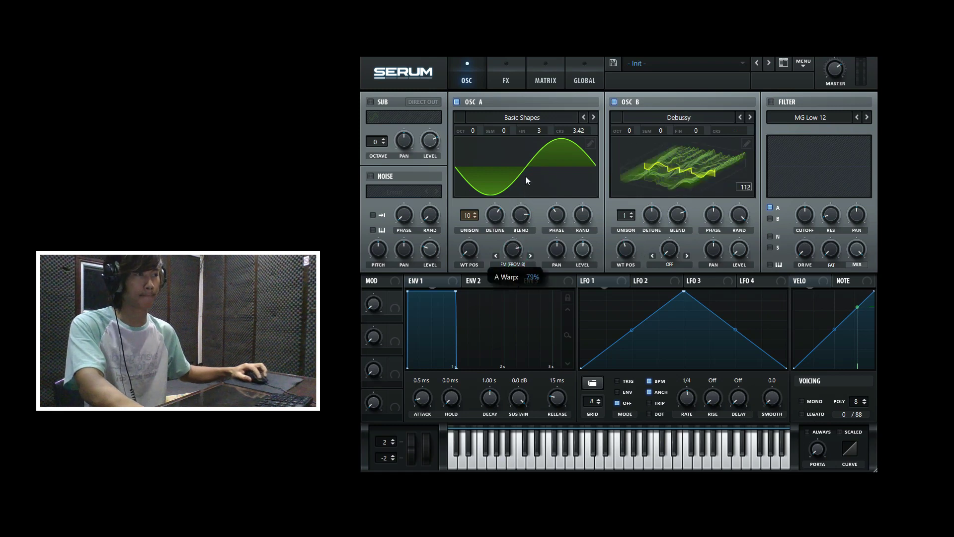
pyautogui.moveTo(627, 251); pyautogui.dragTo(542, 252)
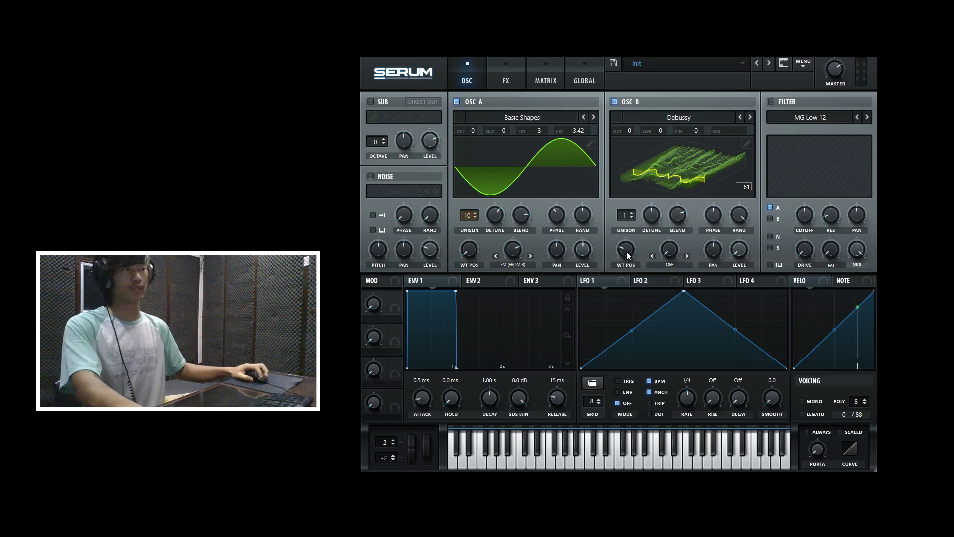
pyautogui.moveTo(626, 252); pyautogui.dragTo(632, 219)
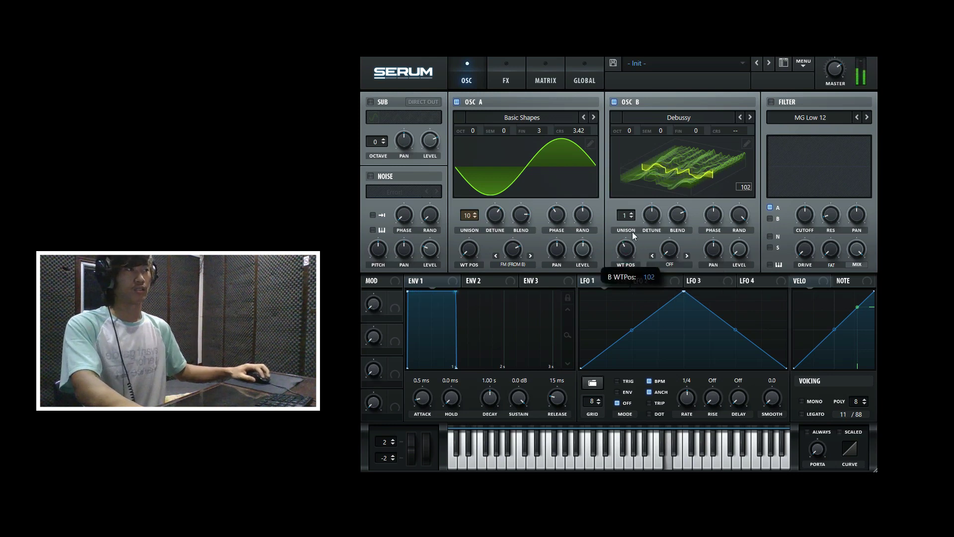
# Load the Monster 1 [SL] wavetable into oscillator B and set its wavetable position to 144.
pyautogui.click(673, 118)
pyautogui.moveTo(646, 149)
pyautogui.click(711, 232)
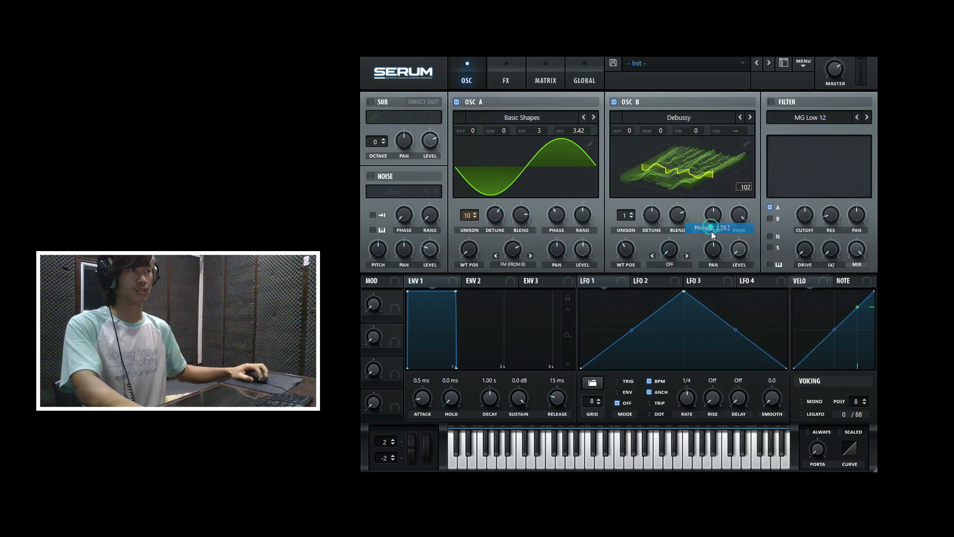
pyautogui.moveTo(627, 263)
pyautogui.moveTo(627, 263); pyautogui.dragTo(645, 245)
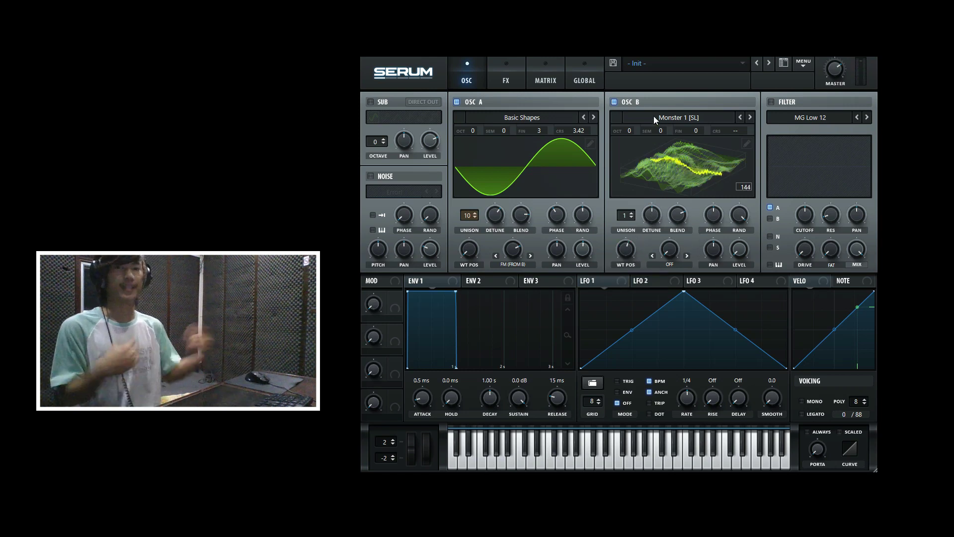